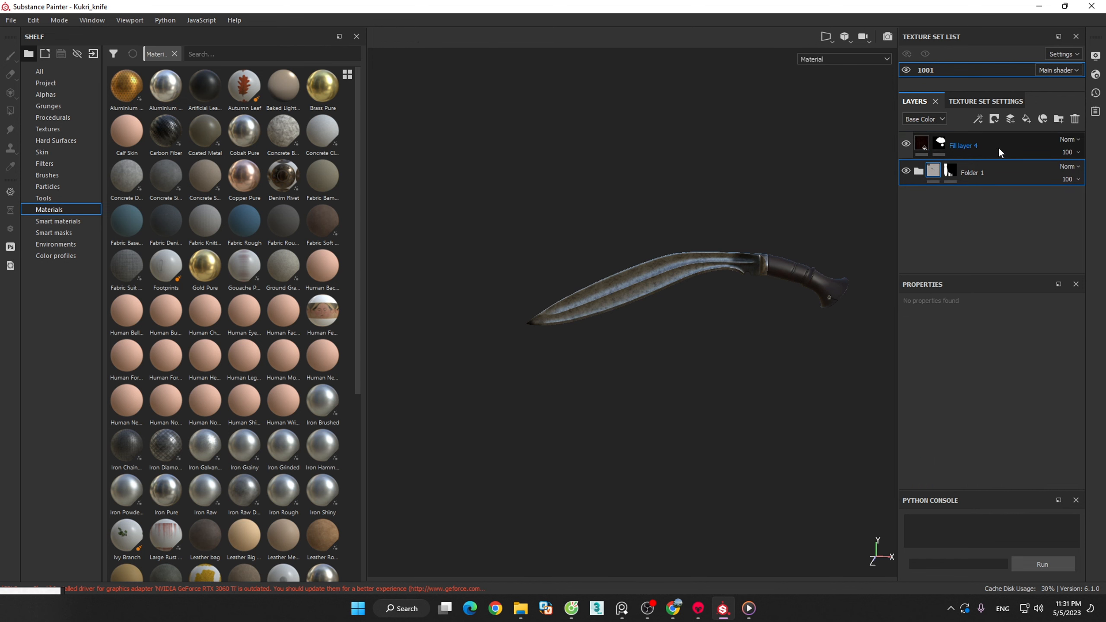
- Open the texture export settings and set the output directory to D:/3dsMax/PracticeModel/Kukri/fBX_SUB
left_click(997, 147)
left_click(10, 20)
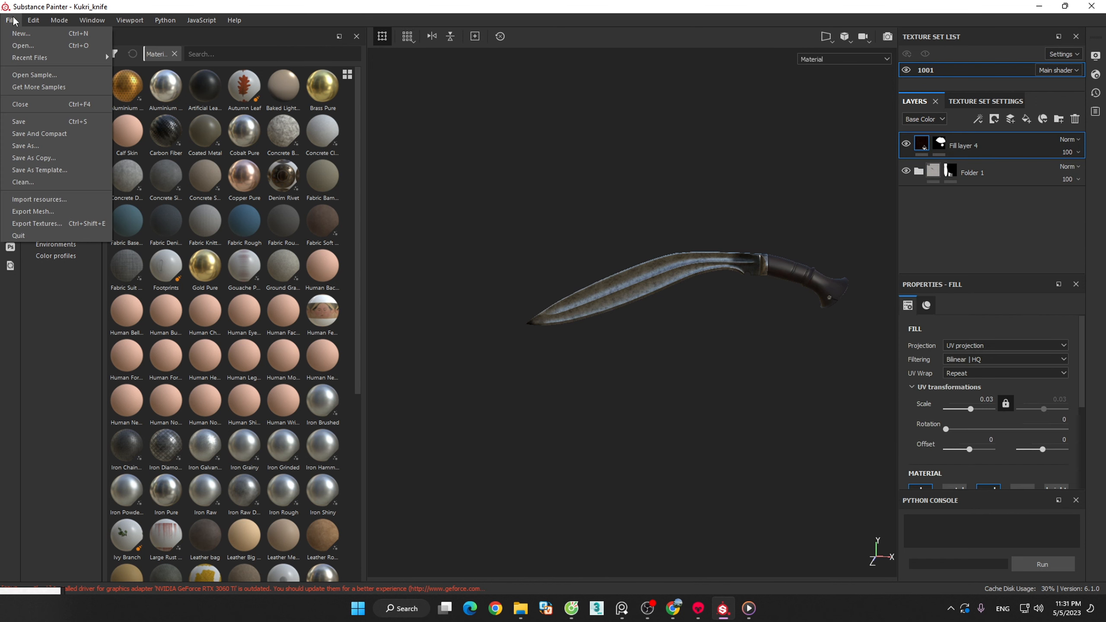
left_click(511, 205)
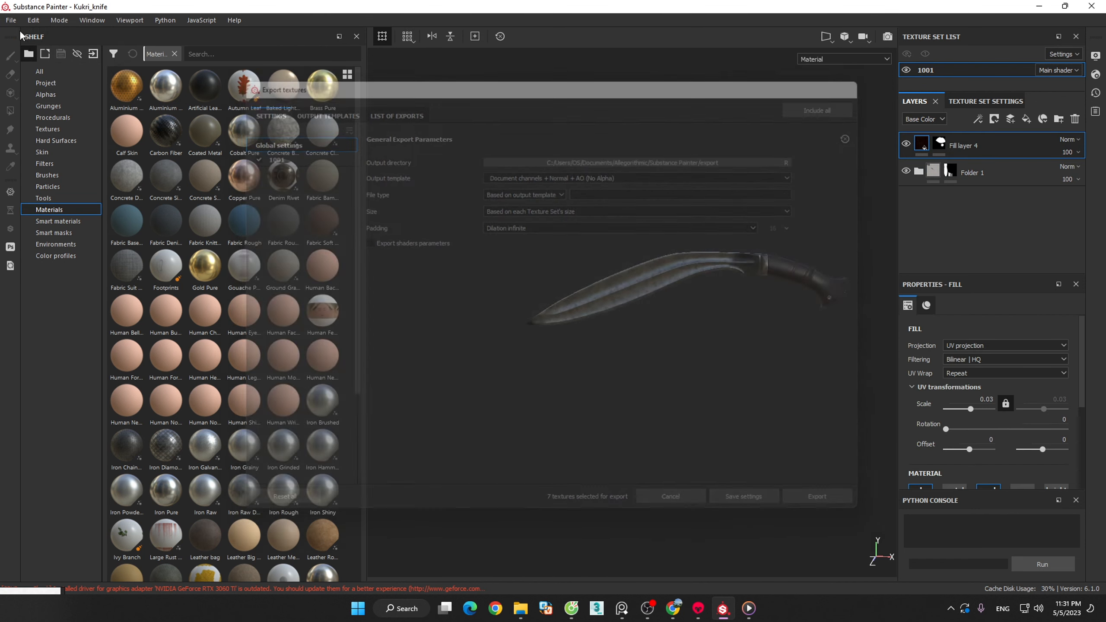
left_click(11, 20)
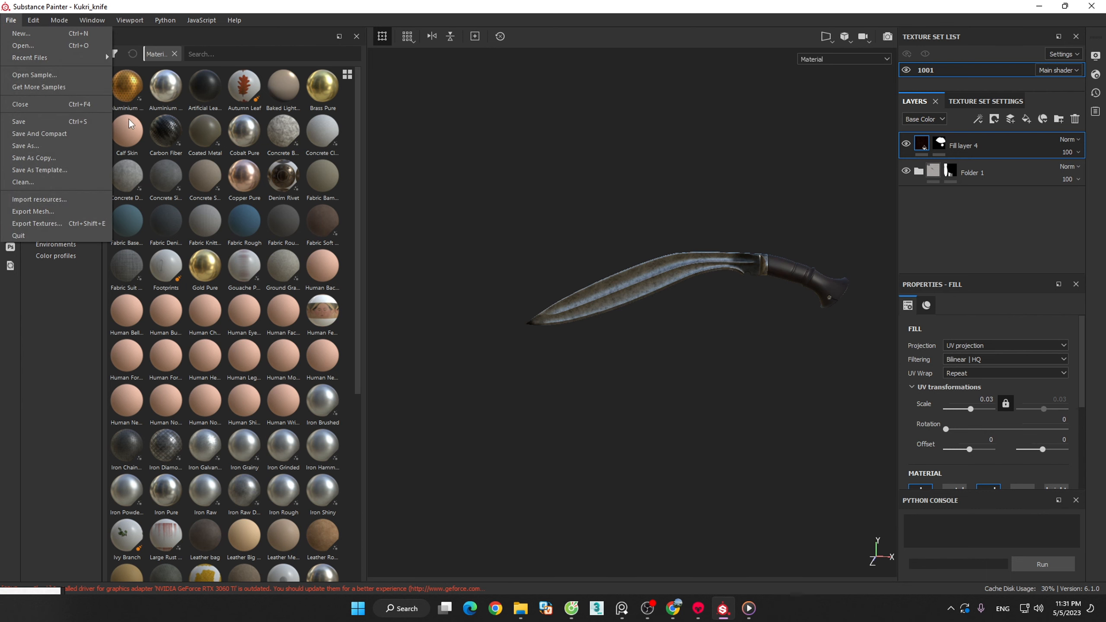
left_click(50, 222)
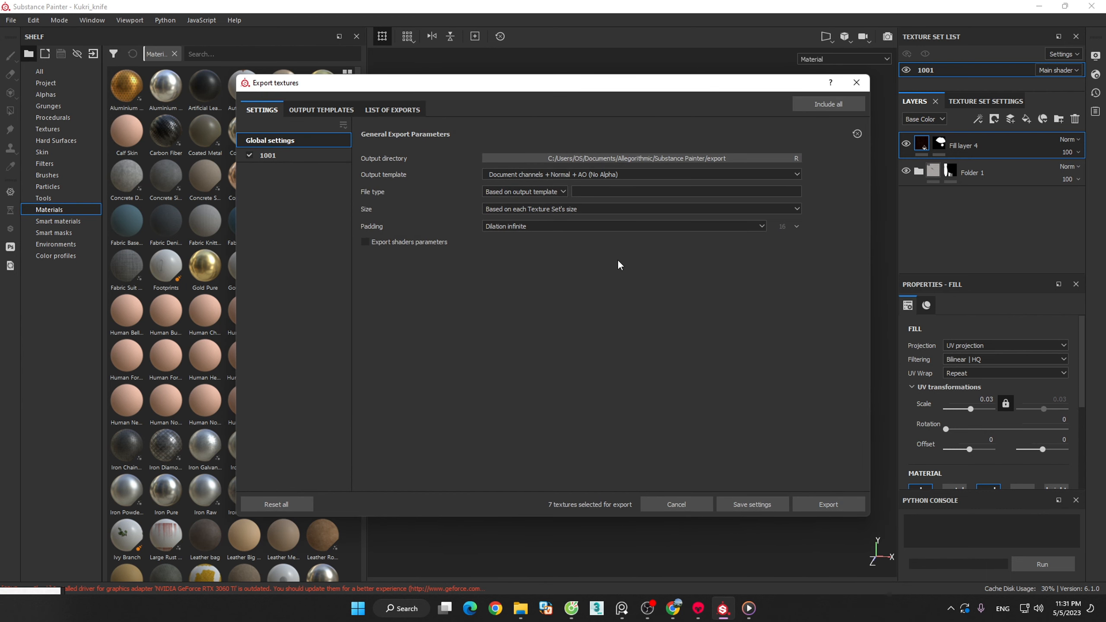
left_click(767, 155)
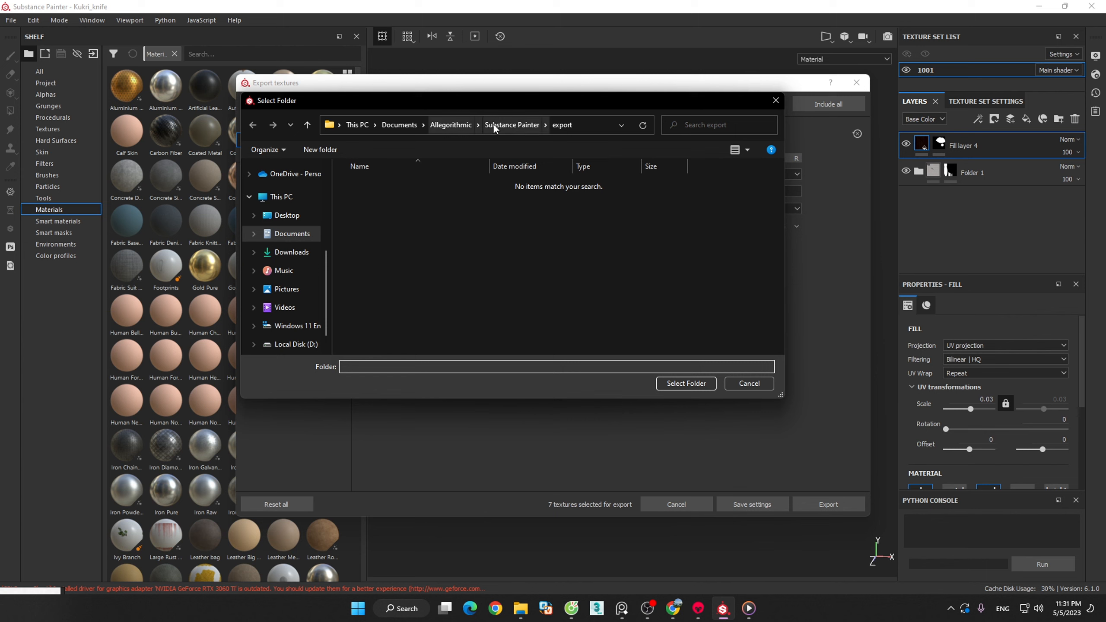
scroll(333, 240, "up", 1)
left_click_drag(333, 240, 330, 161)
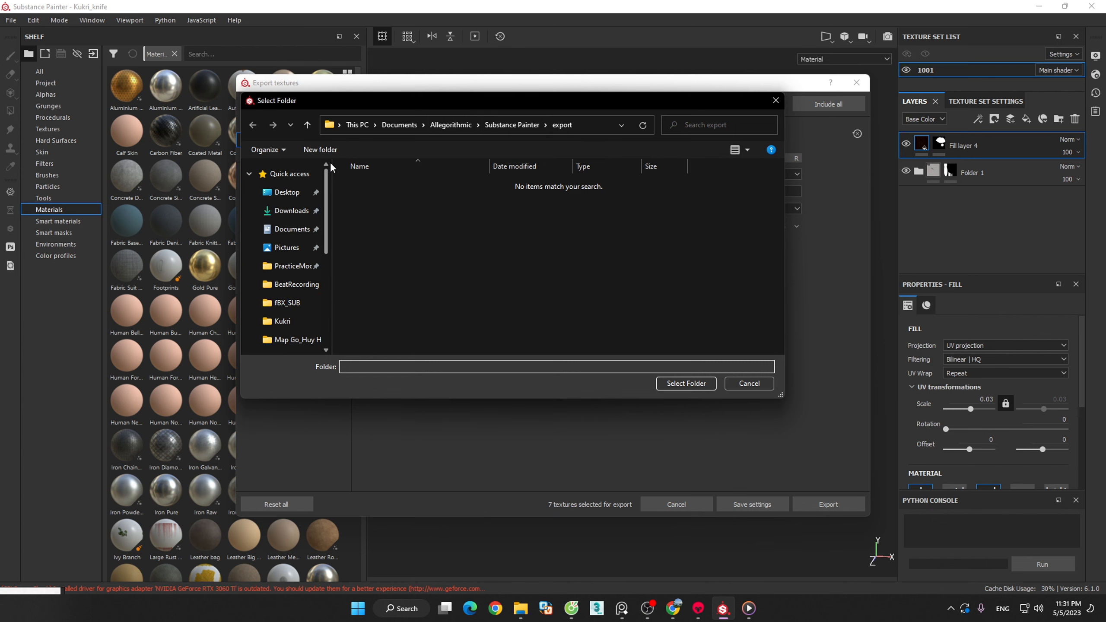
left_click(268, 324)
double_click(376, 184)
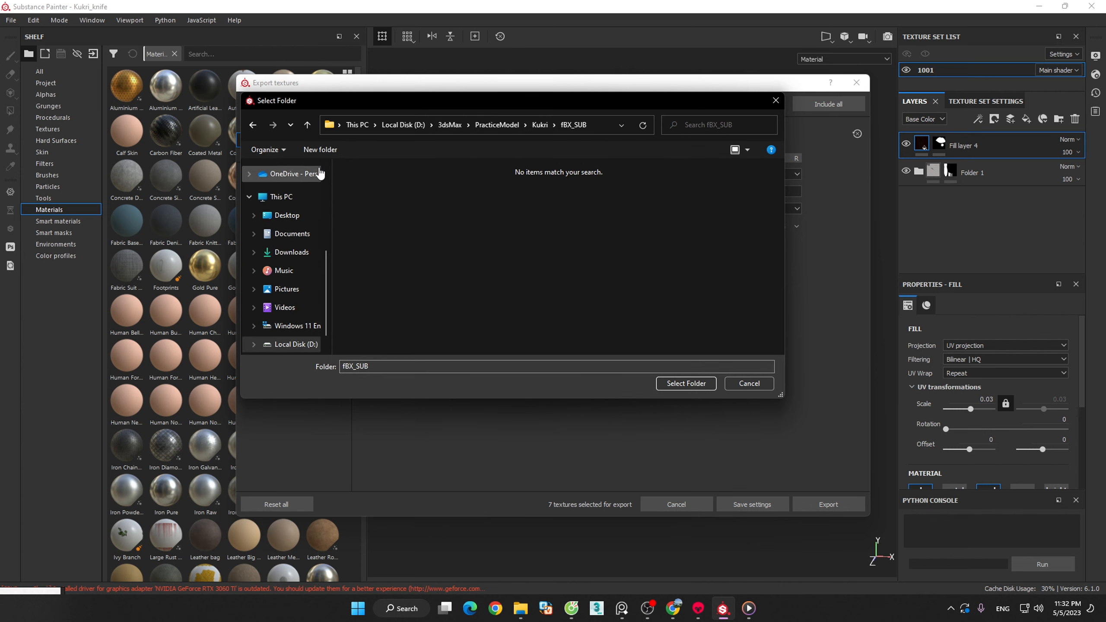
left_click(684, 383)
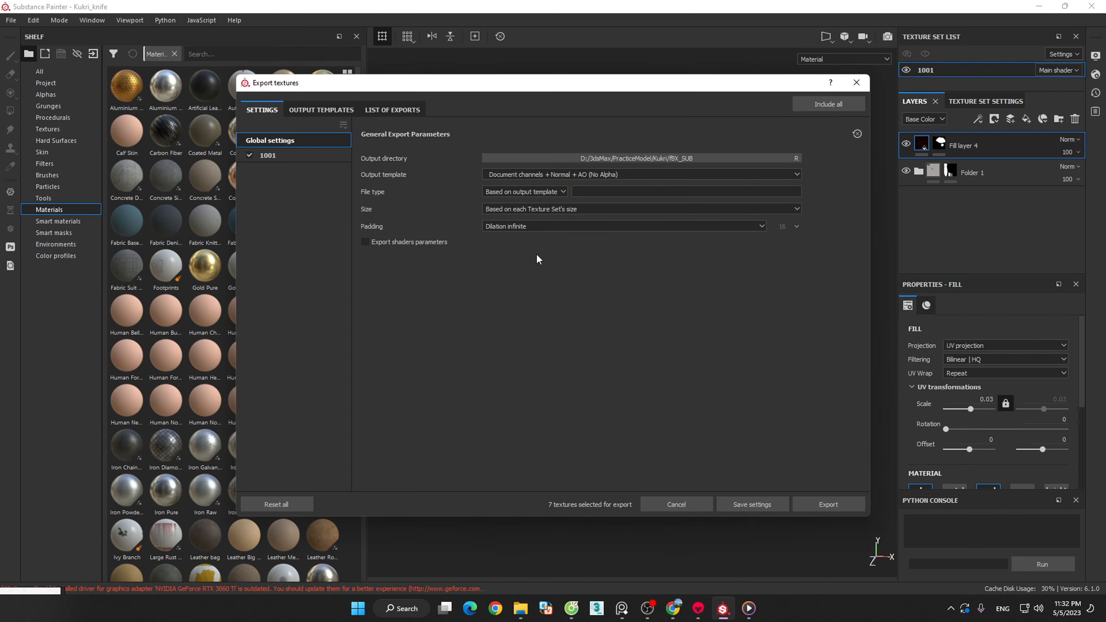
- Set the export to the Document channels + Normal + AO (With Alpha) template, png file type and size 4096
left_click(612, 173)
left_click(612, 208)
left_click(562, 191)
left_click(502, 260)
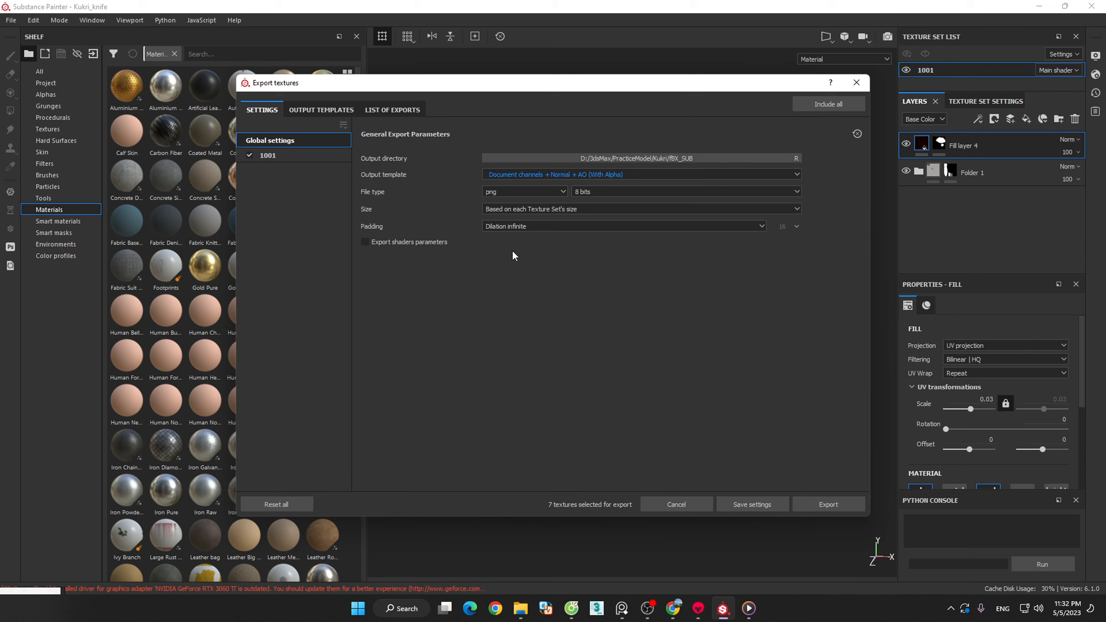
left_click(566, 209)
left_click(505, 276)
- Set the padding to Dilation + transparent, export the textures and close the export dialog
left_click(517, 226)
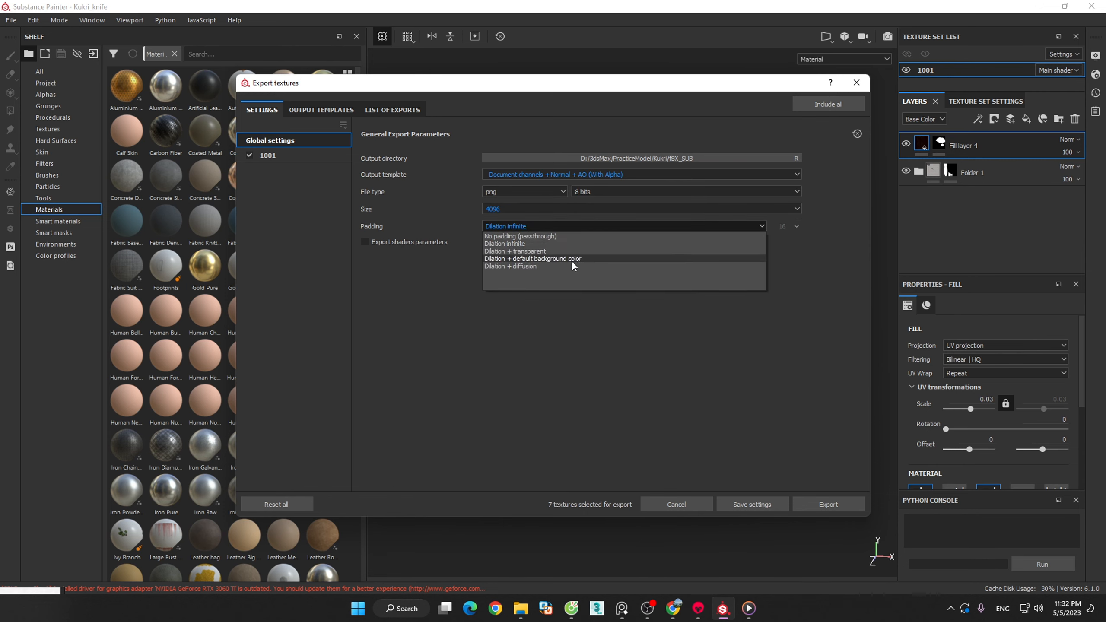
left_click(554, 251)
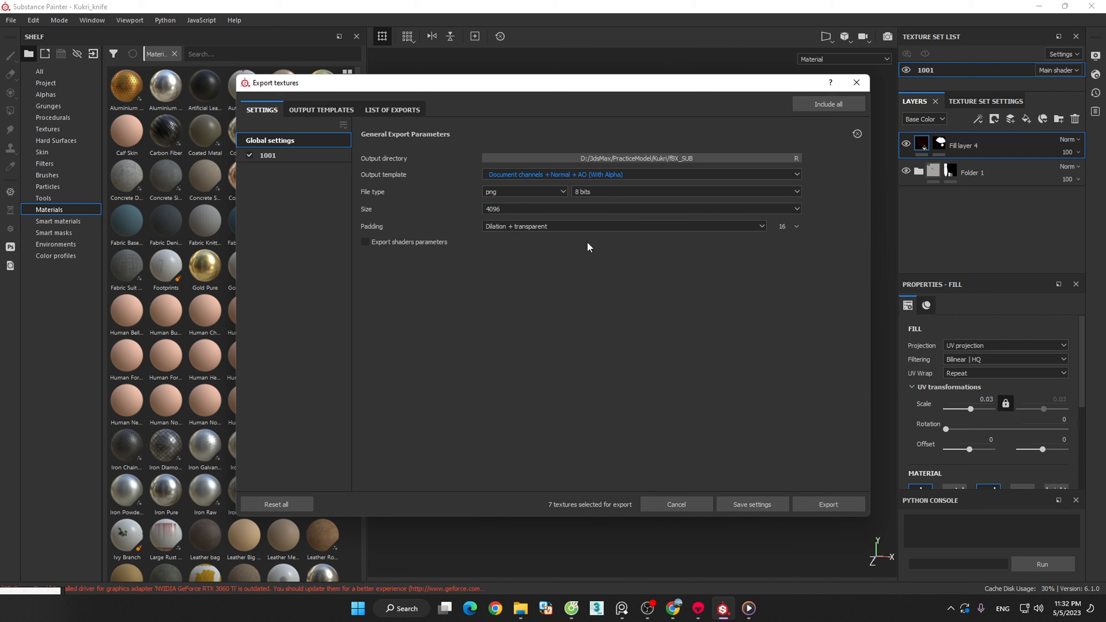
left_click(828, 504)
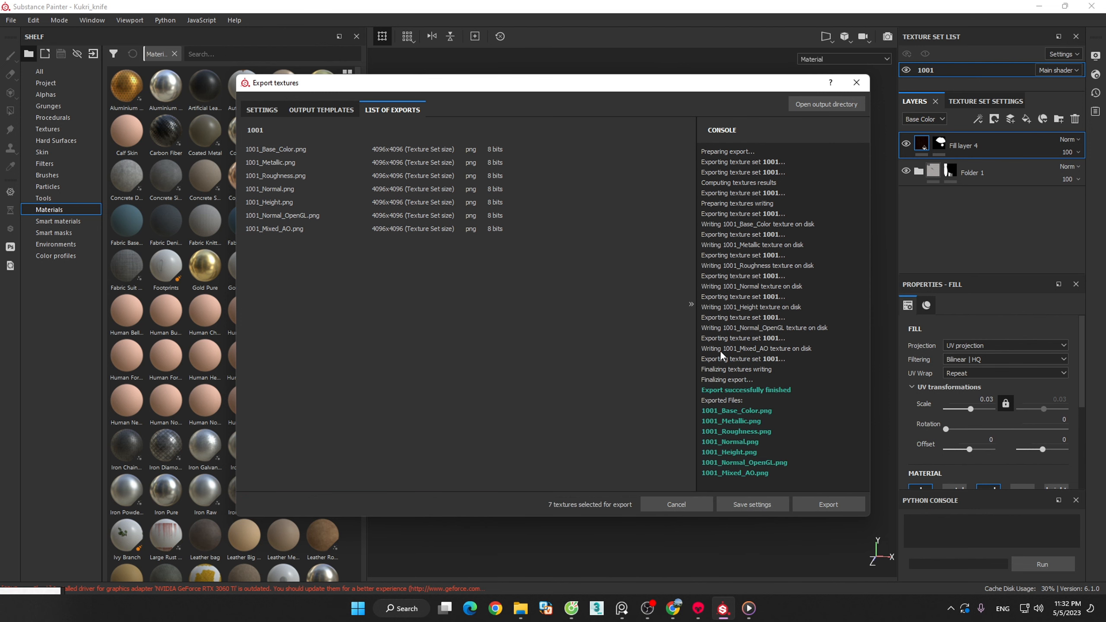
left_click(856, 83)
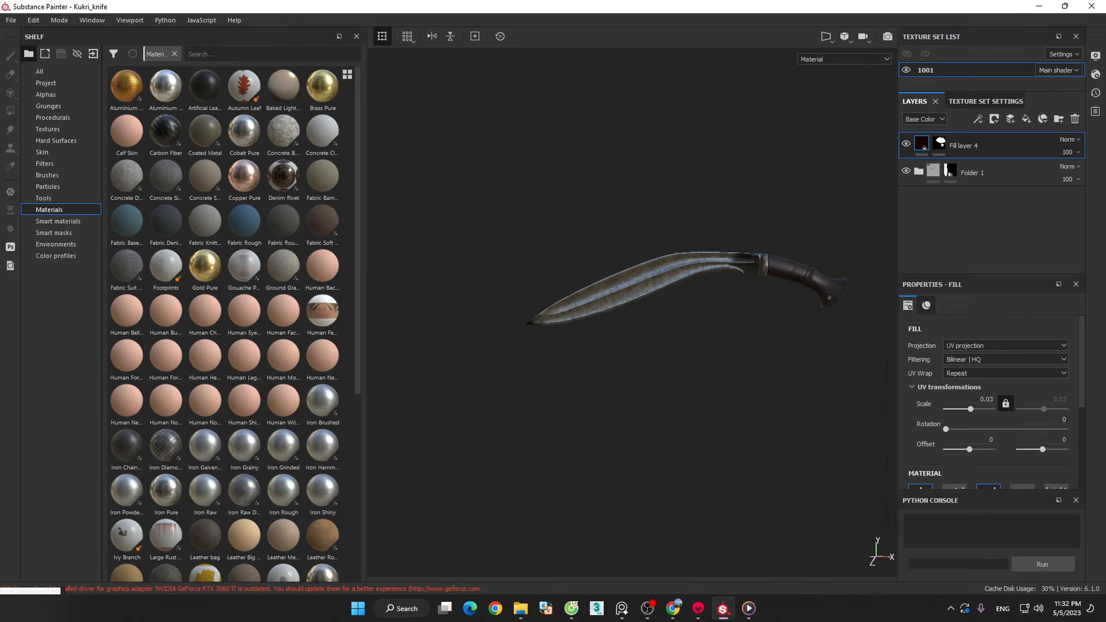
- In File Explorer, check the fBX_SUB folder inside PracticeModel/Kukri for the exported textures and the Kukri_knife FBX file
left_click(520, 608)
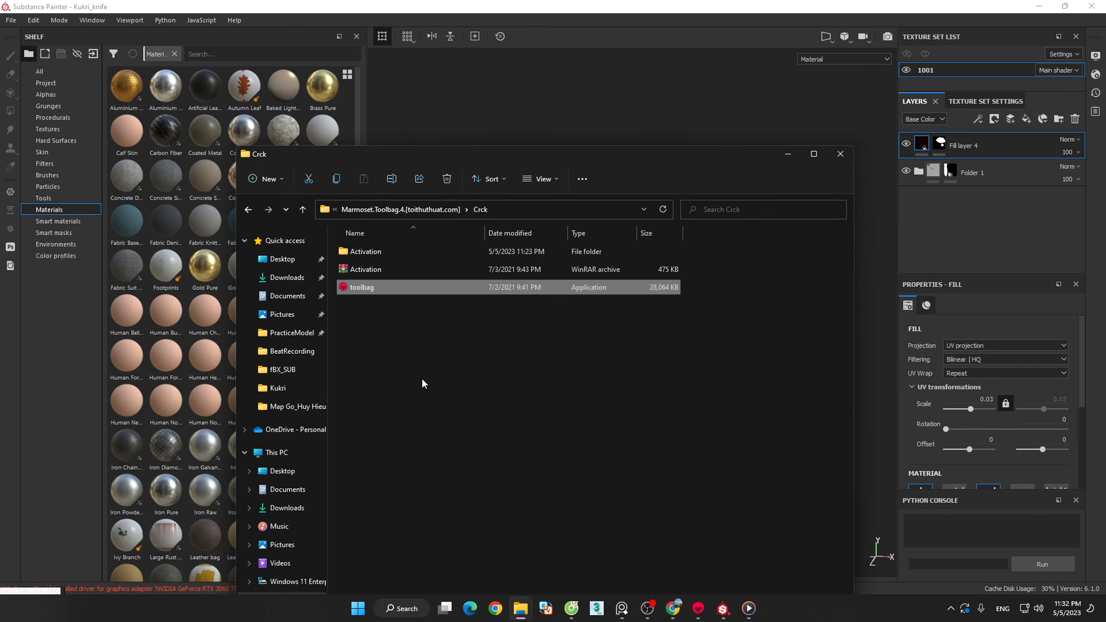
left_click(286, 369)
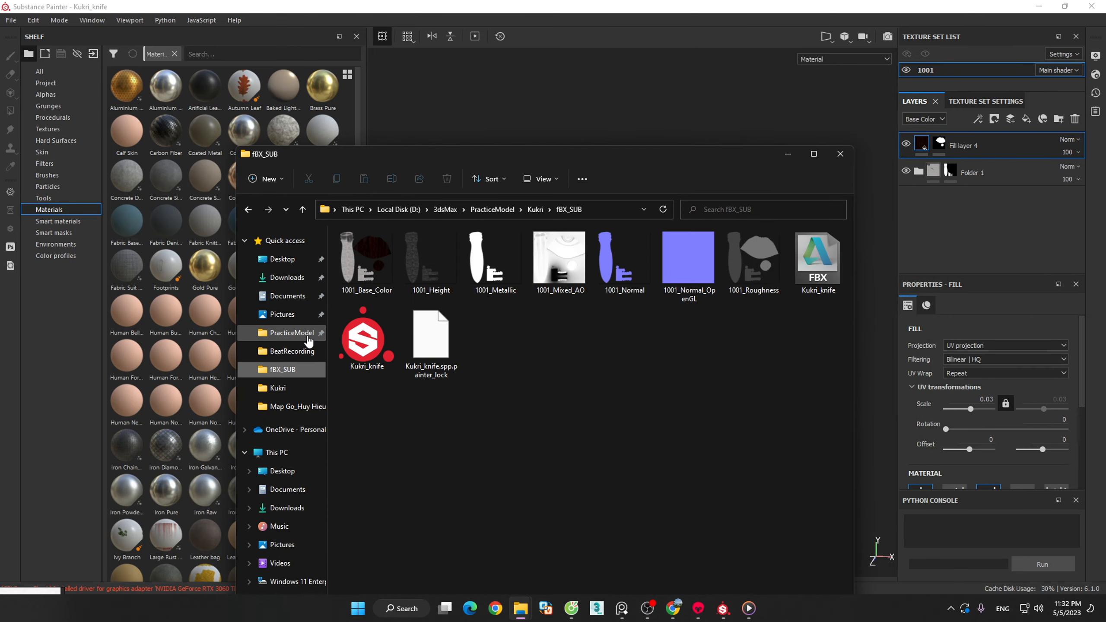
left_click(308, 336)
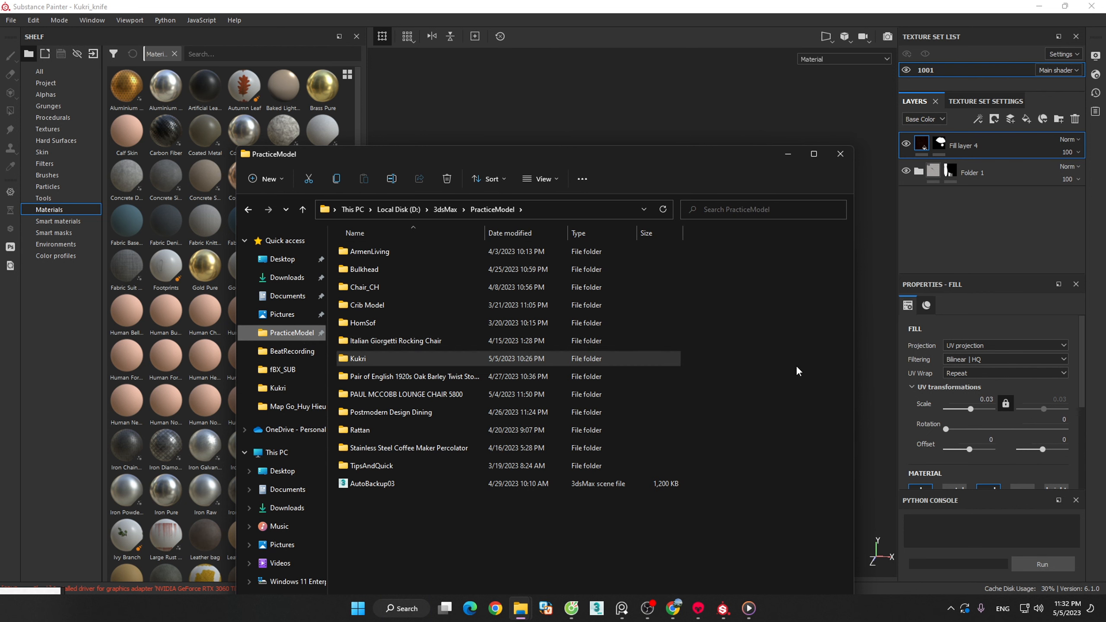
left_click(356, 358)
double_click(355, 359)
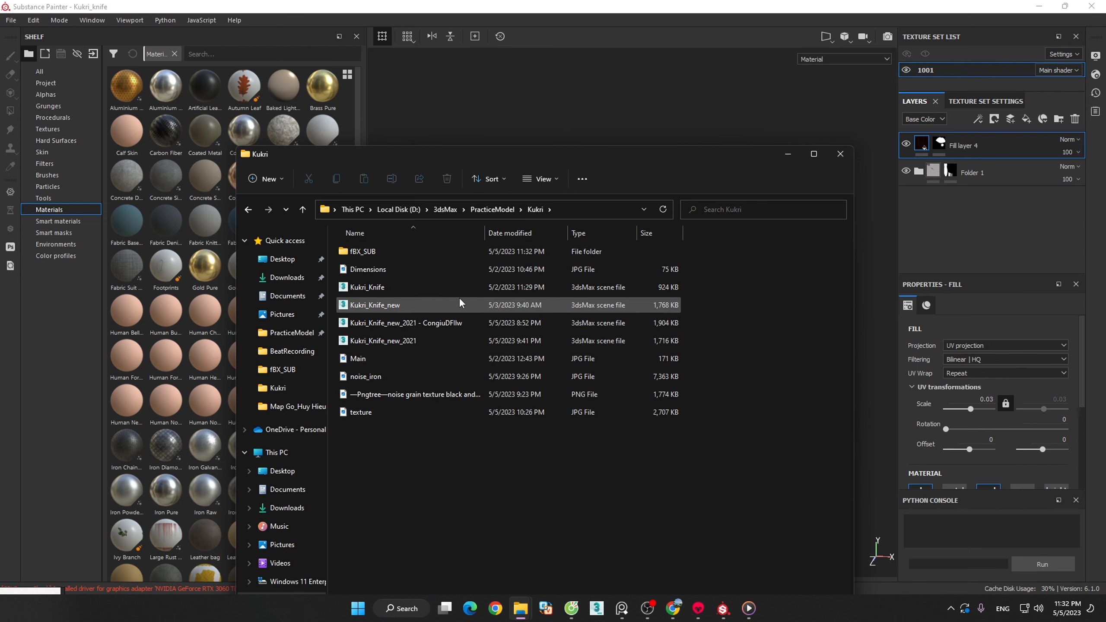
double_click(396, 253)
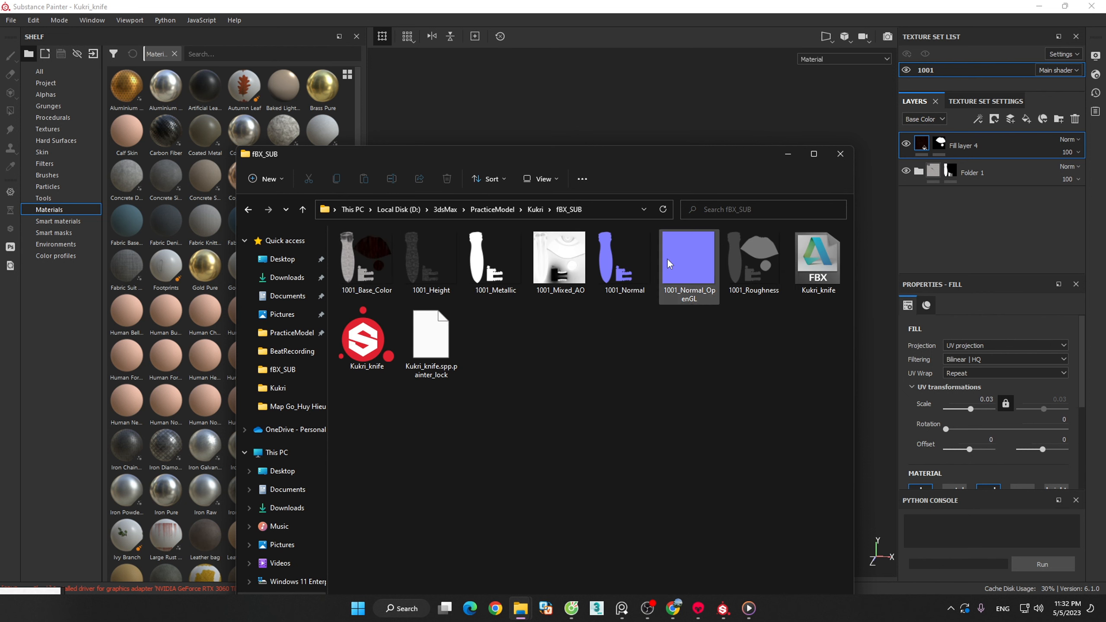
left_click(369, 341)
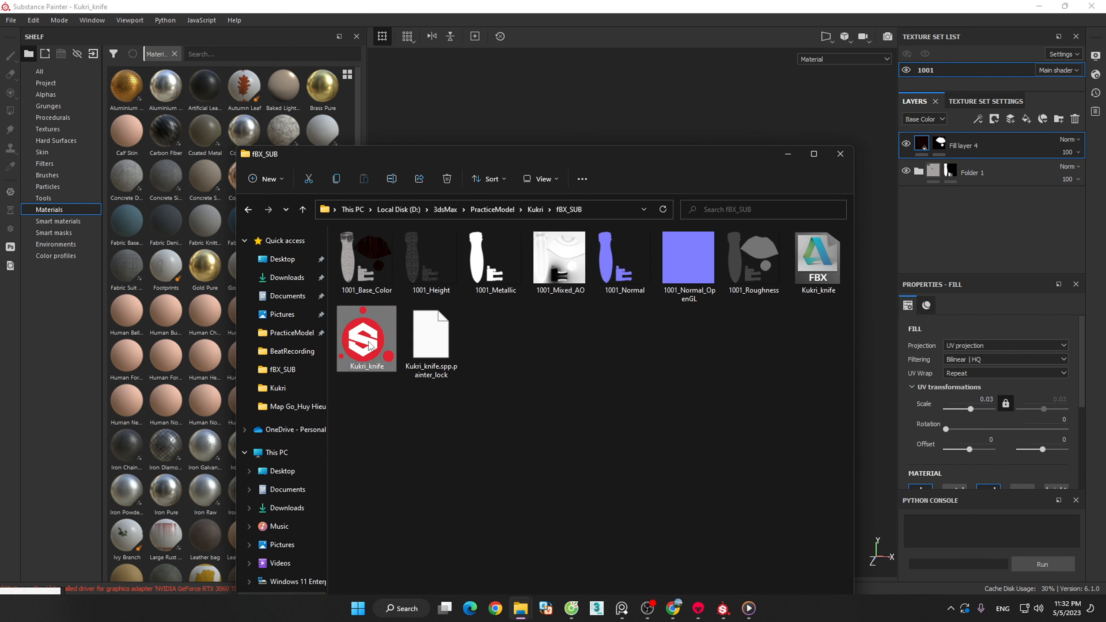
left_click(773, 302)
left_click(811, 278)
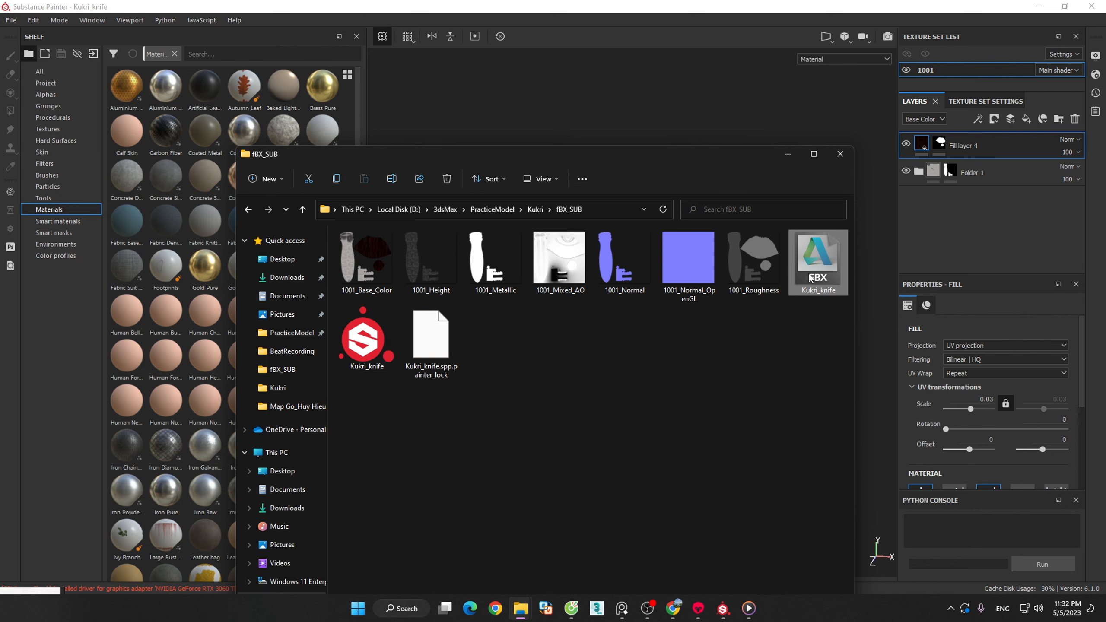
- Switch to Marmoset Toolbag's Classic workspace, import the Kukri_knife FBX model and delete its Wall Paint material
left_click(699, 608)
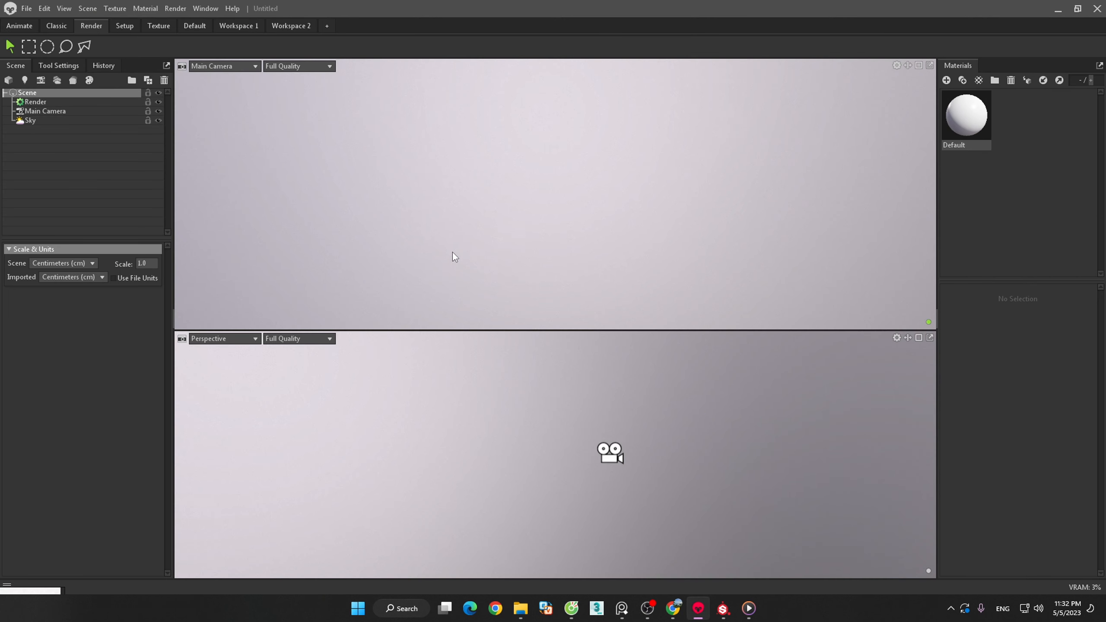
left_click(57, 25)
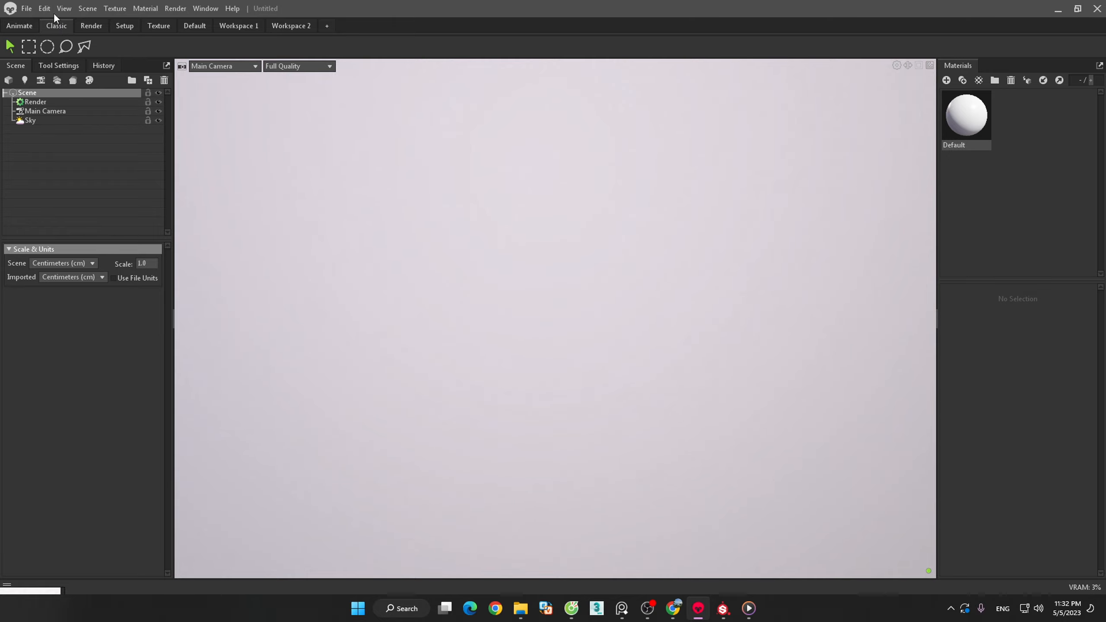
left_click(27, 8)
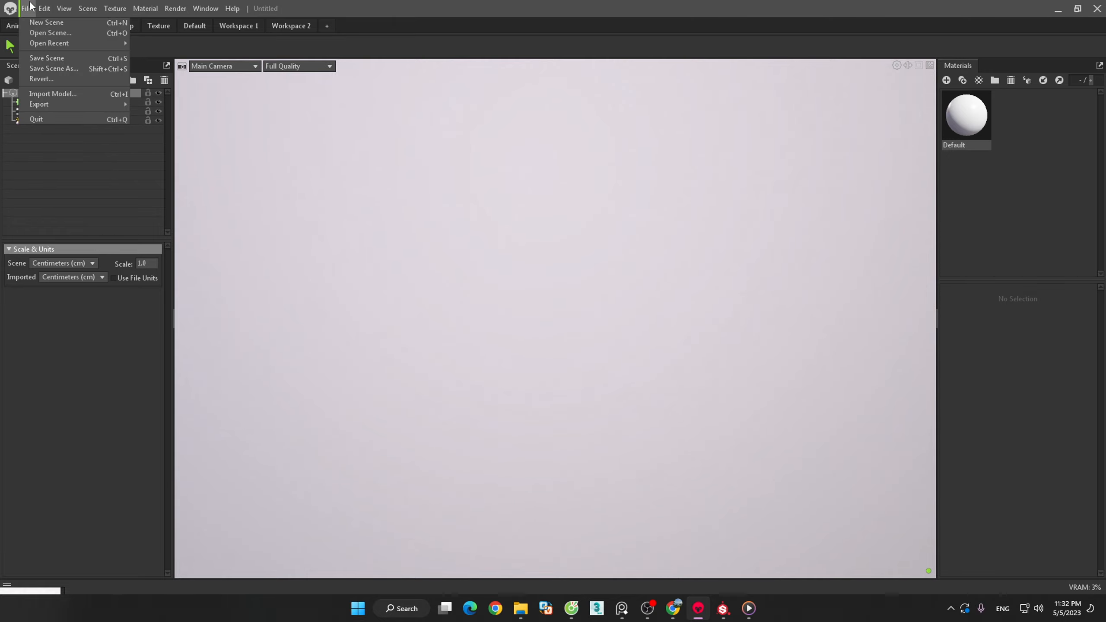
left_click(79, 94)
double_click(151, 96)
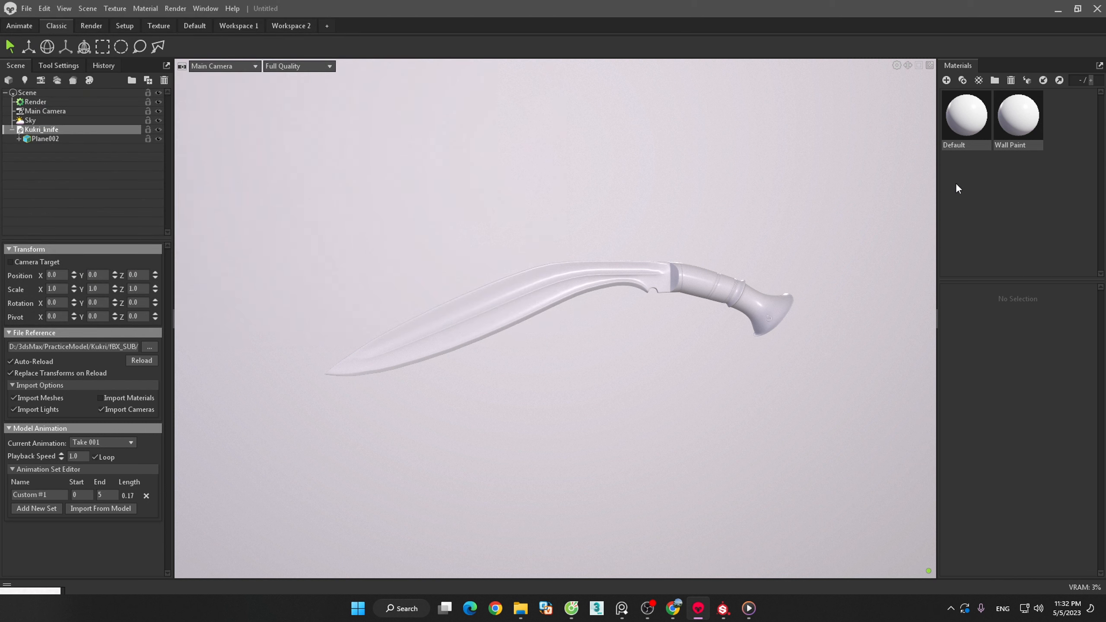
left_click(1024, 128)
key("Delete")
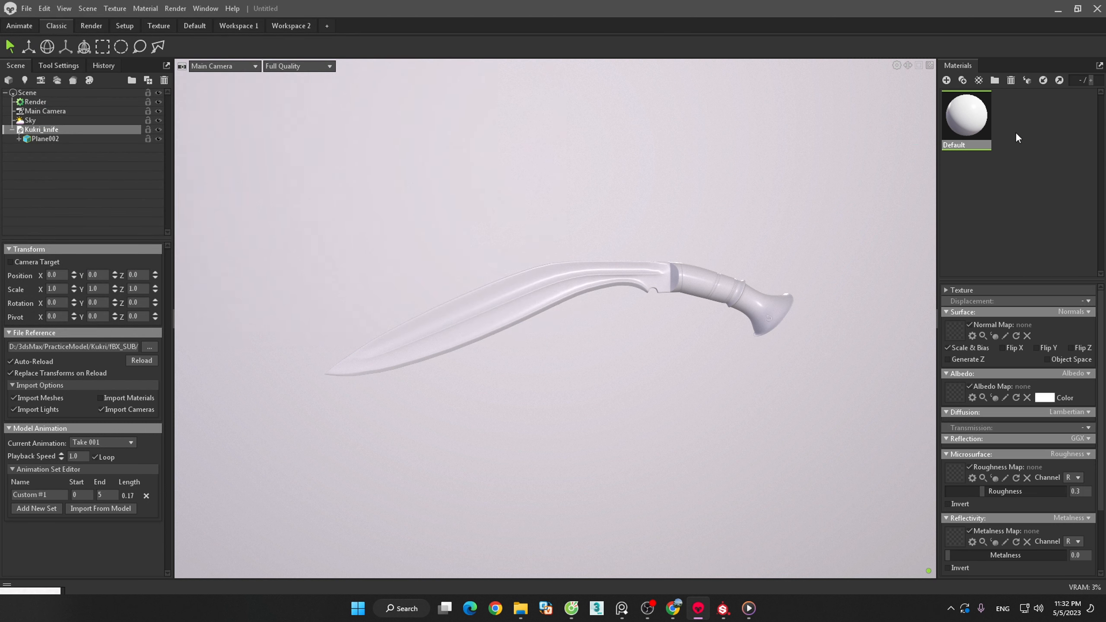
- Load 1001_Normal_OpenGL as the Default material's normal map and 1001_Base_Color as its albedo map
left_click(955, 329)
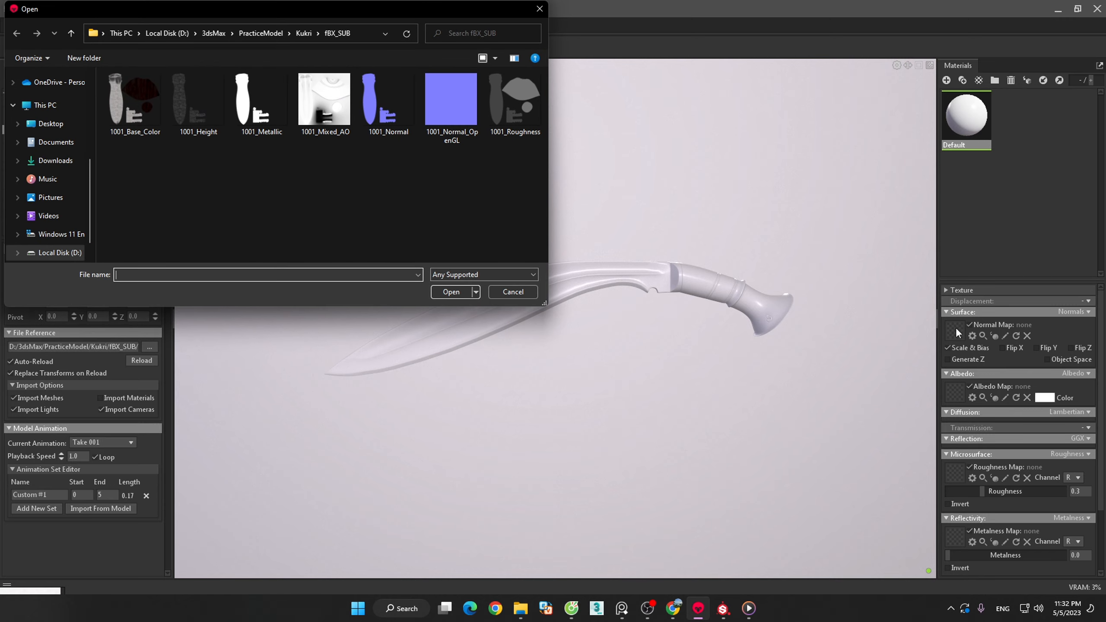
double_click(460, 115)
left_click(957, 396)
double_click(140, 121)
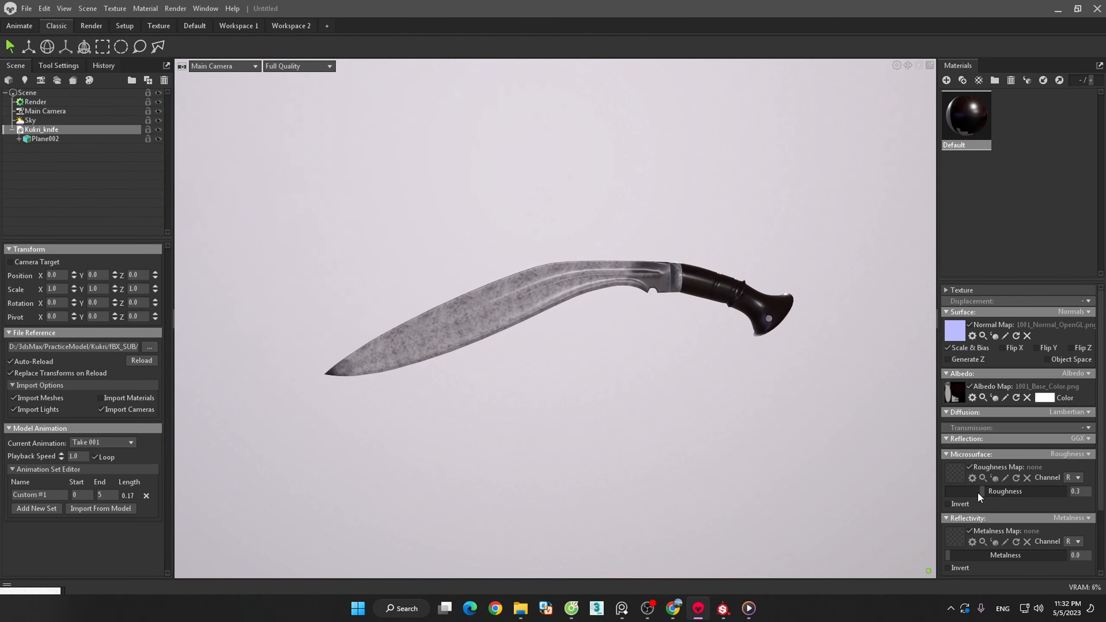
- Load 1001_Roughness as the Default material's roughness map and 1001_Metallic as its metalness map
left_click(953, 472)
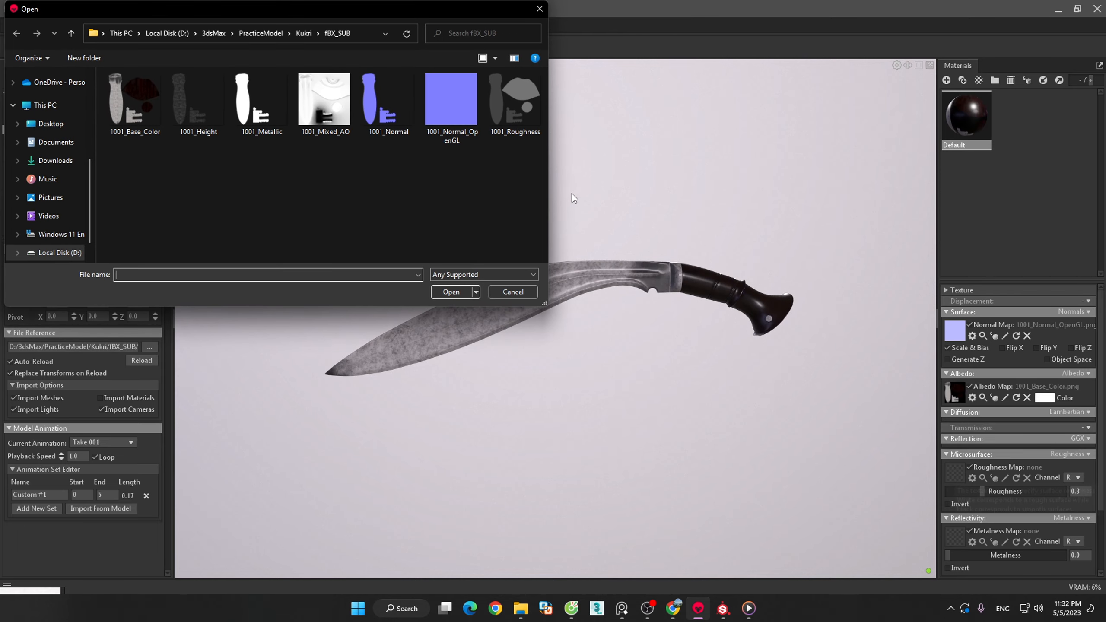
double_click(525, 108)
left_click(949, 539)
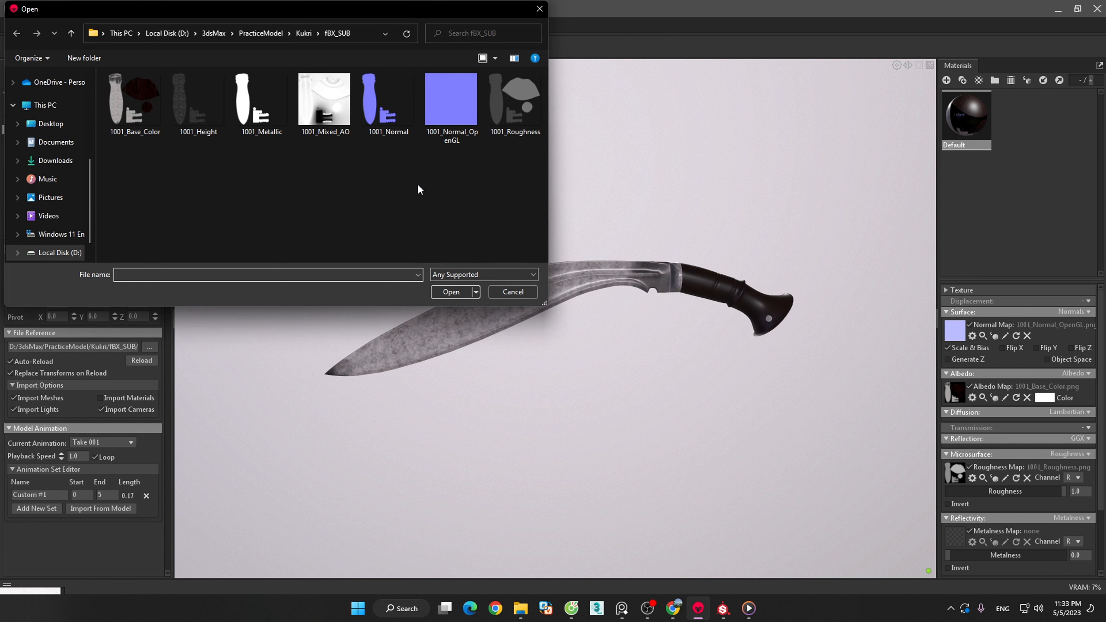
double_click(268, 114)
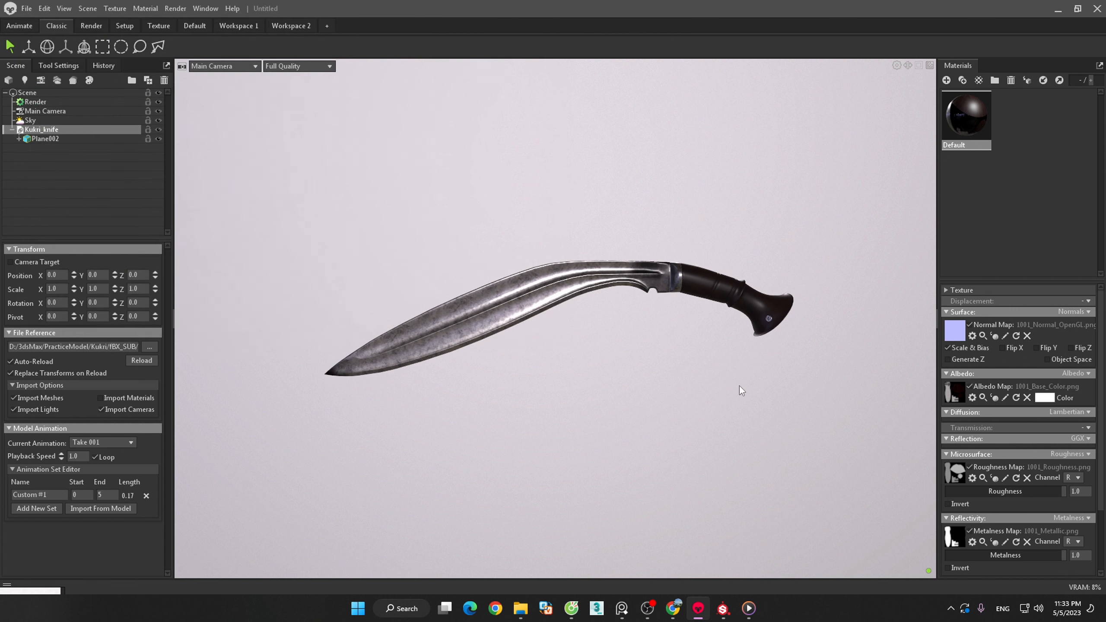
- Enable Occlusion on the Default material and load 1001_Mixed_AO as its occlusion map
scroll(1042, 495, "down", 3)
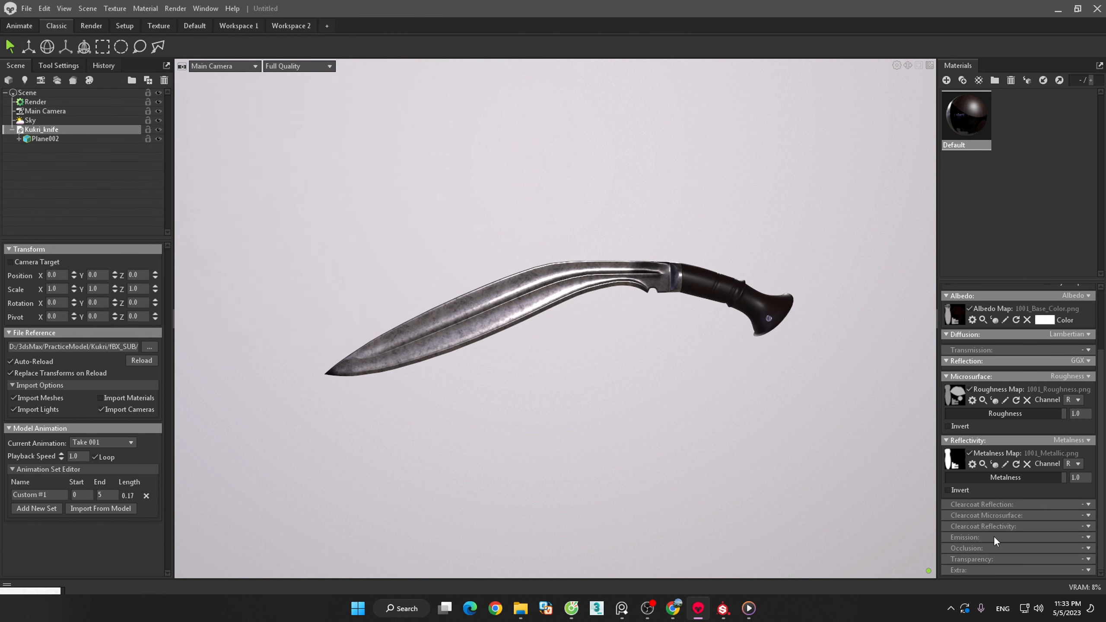
left_click(1088, 548)
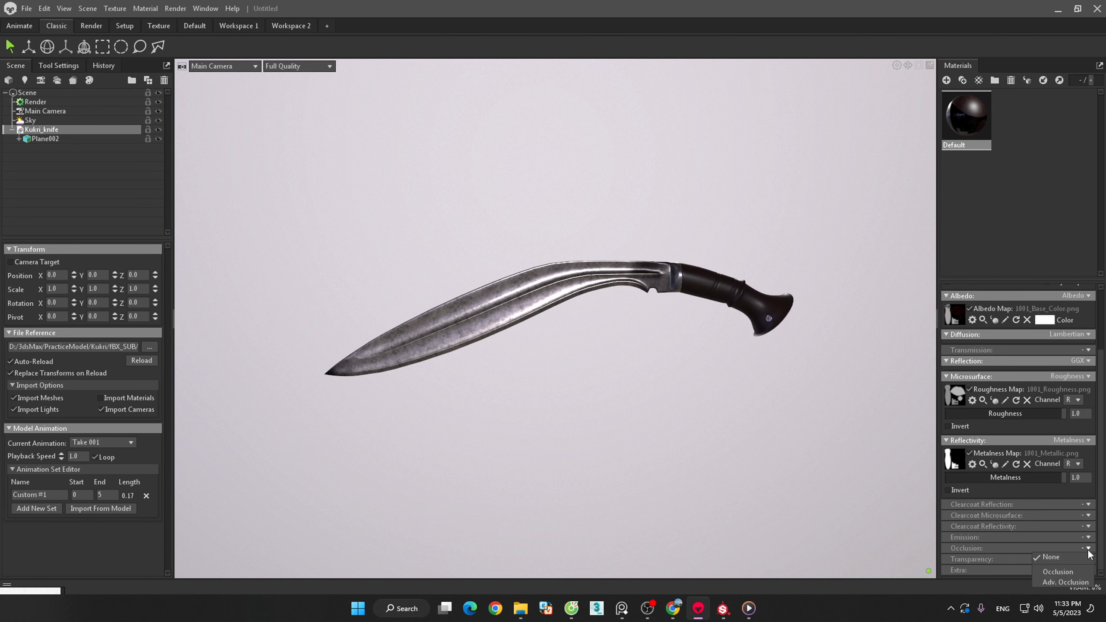
left_click(1055, 570)
scroll(1010, 545, "down", 1)
left_click(953, 540)
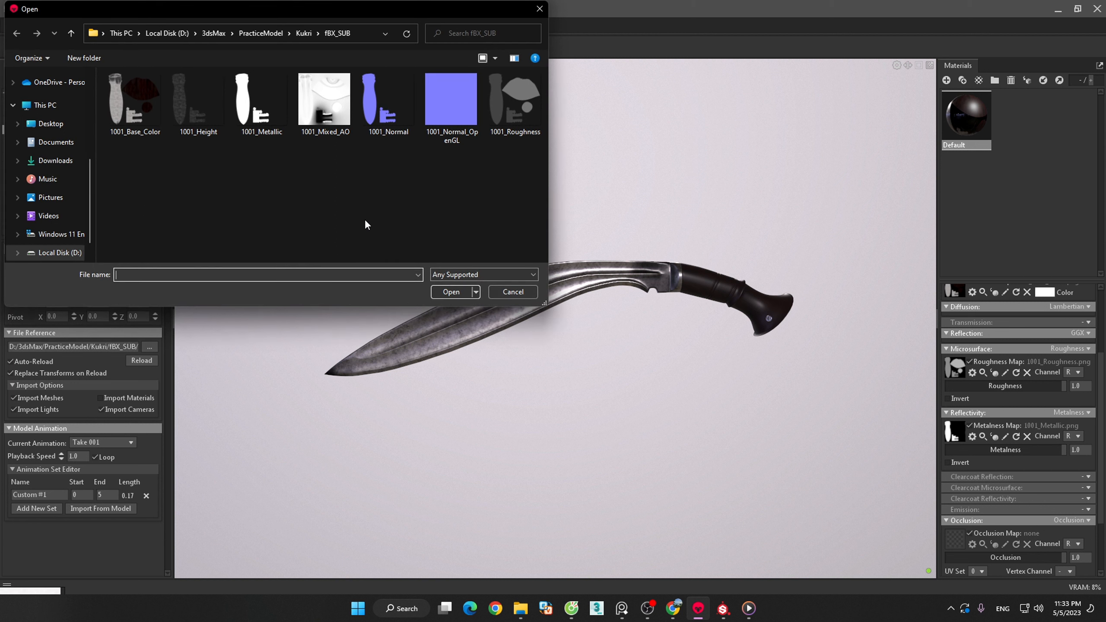
left_click(322, 118)
double_click(322, 118)
scroll(1013, 493, "down", 2)
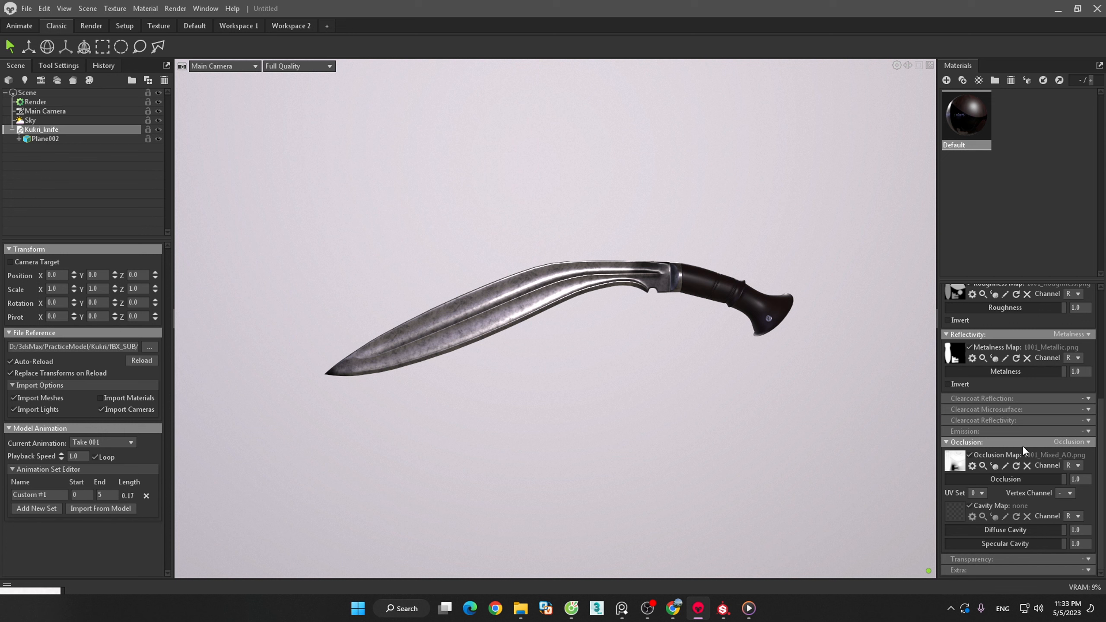
- Review the Default material's texture maps and add a turntable to the scene for the Kukri_knife model
scroll(1034, 426, "up", 7)
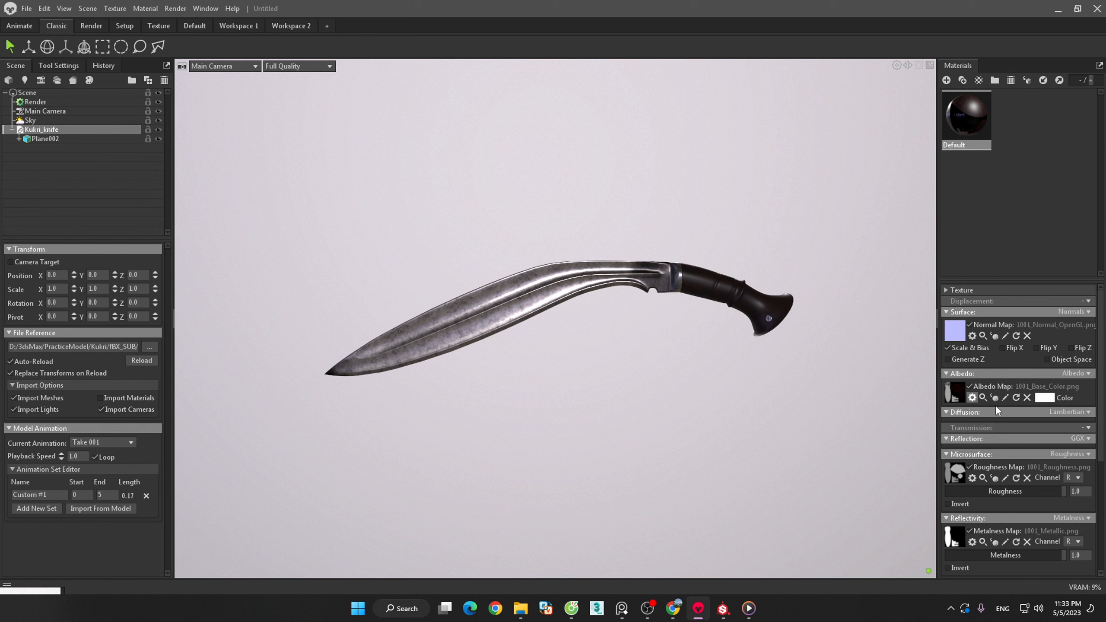
scroll(1033, 430, "down", 6)
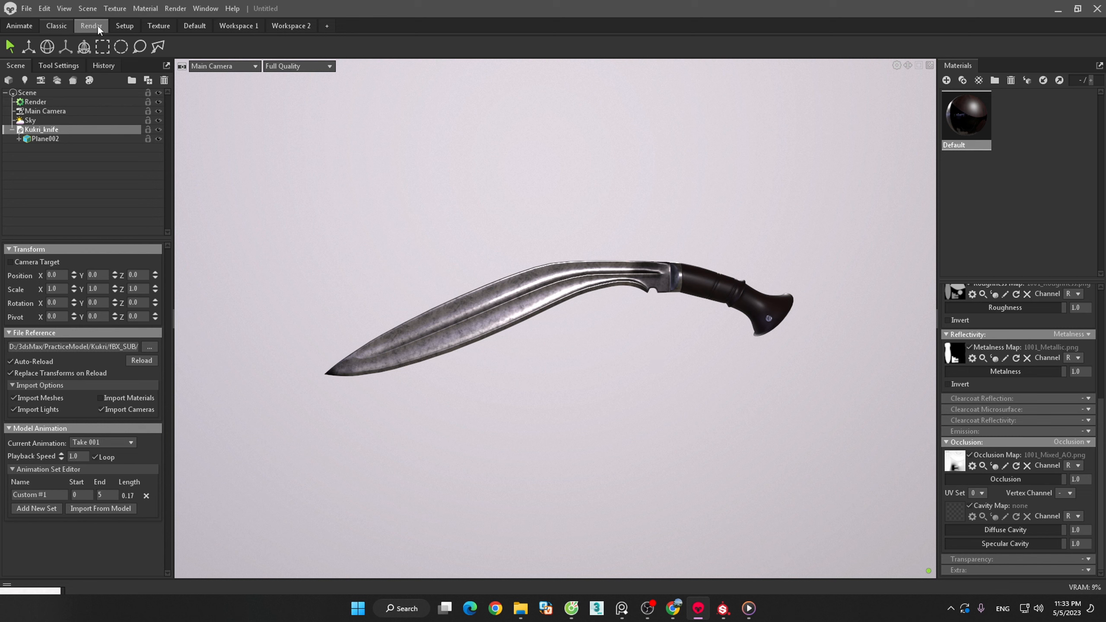
left_click(89, 9)
mouse_move(103, 22)
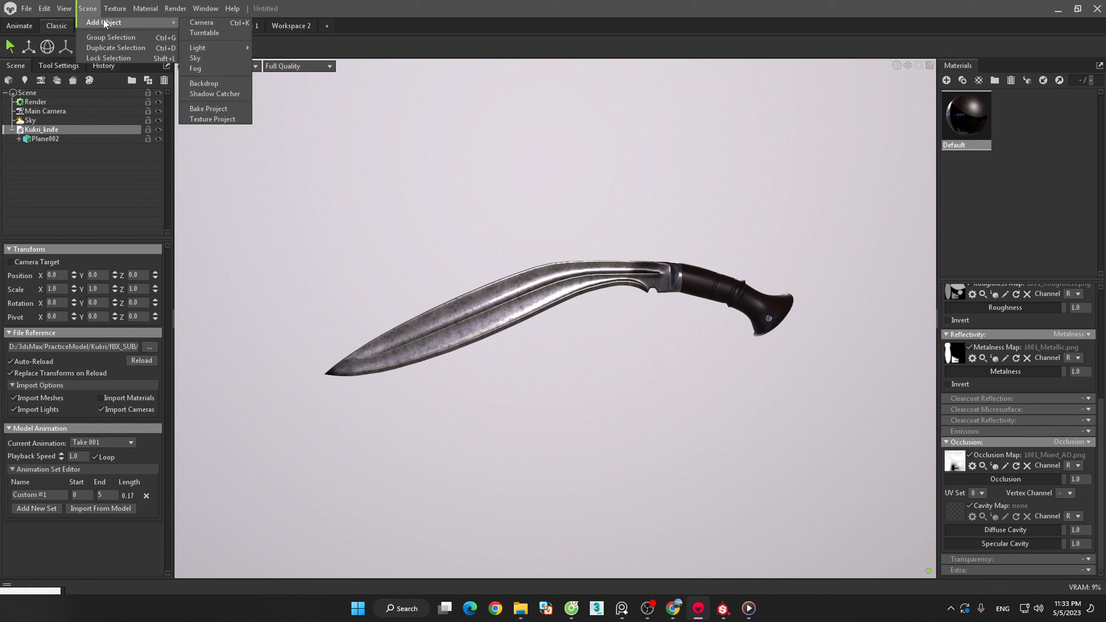
left_click(225, 32)
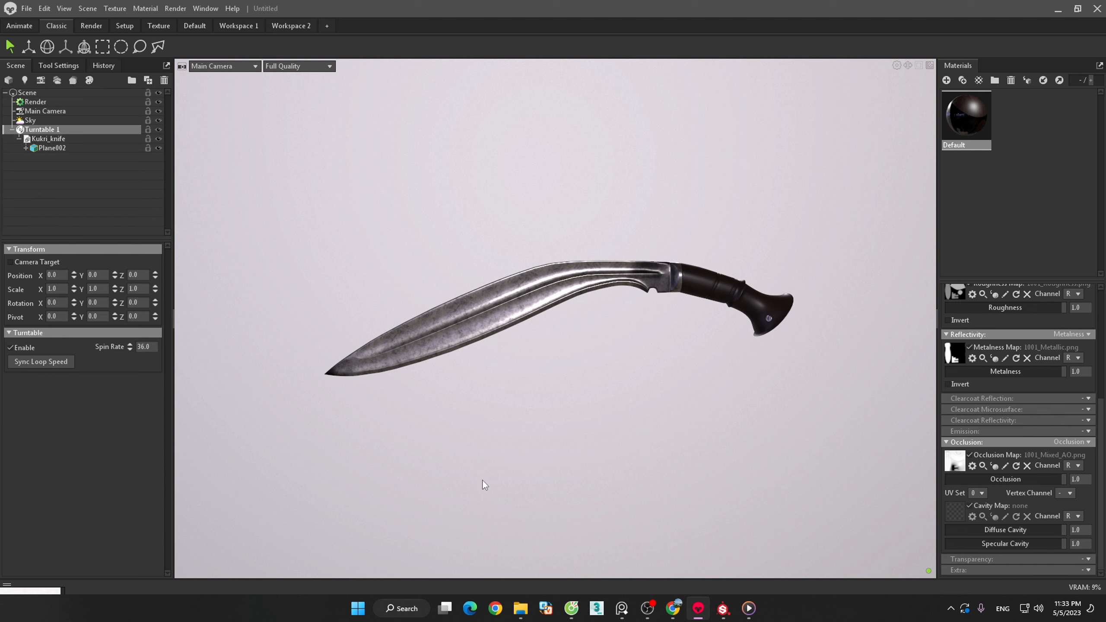
- Look through the available workspaces and switch to the Animate workspace
left_click(190, 31)
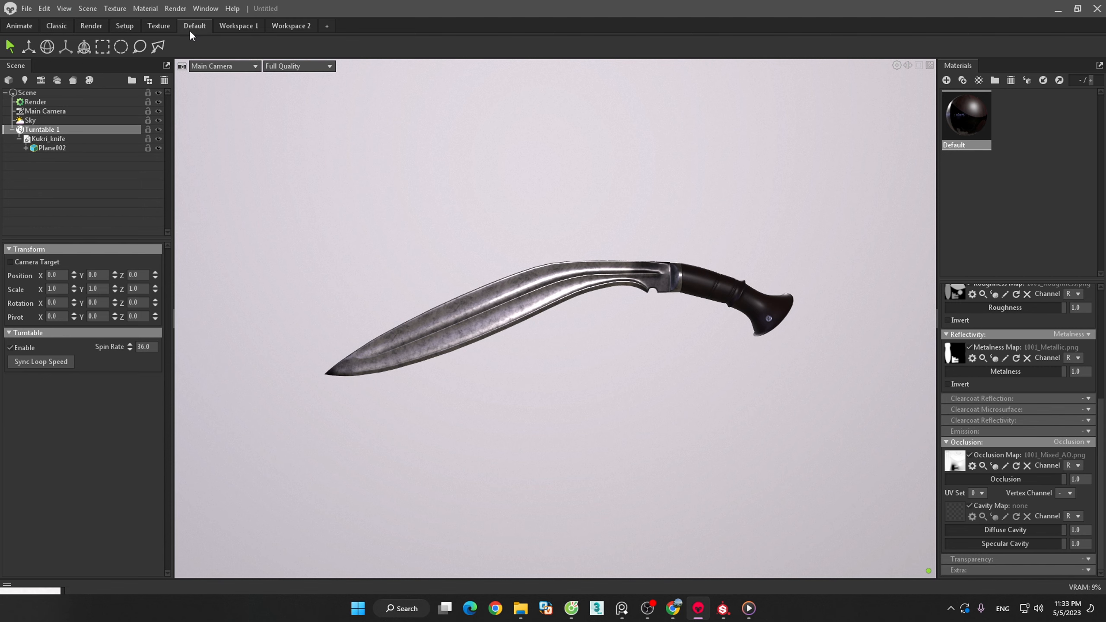
left_click(242, 31)
left_click(57, 27)
left_click(150, 27)
left_click(123, 27)
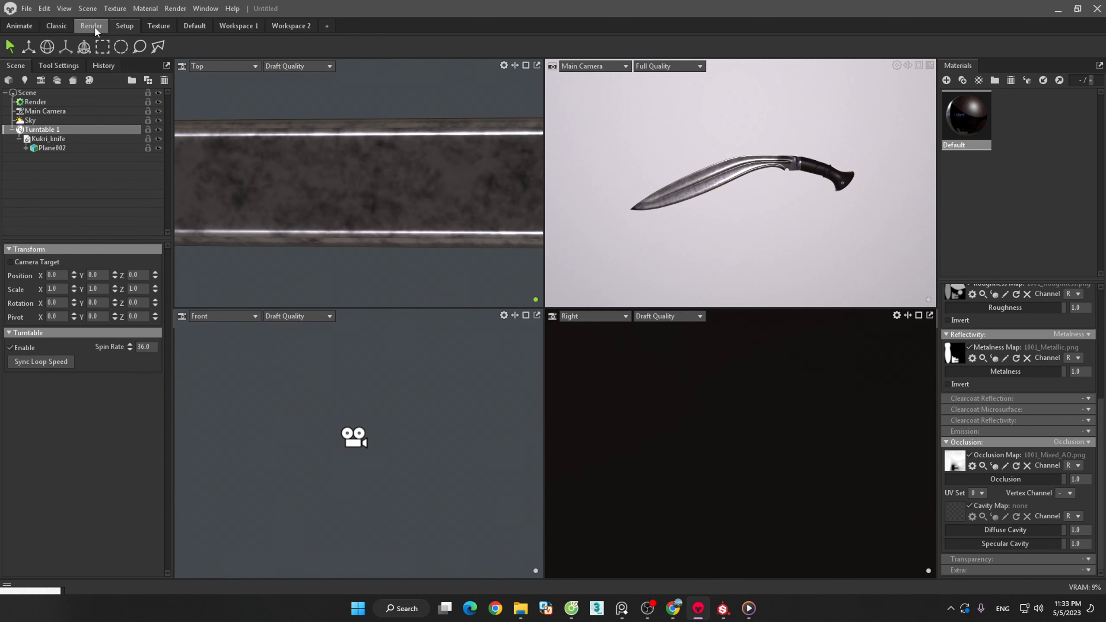
left_click(93, 26)
left_click(28, 26)
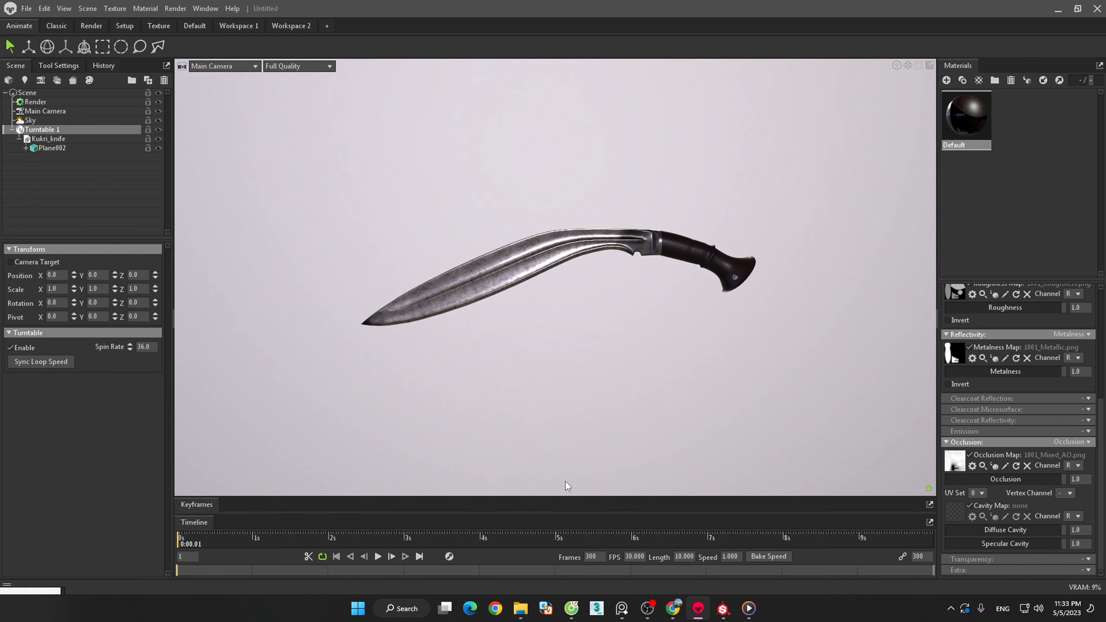
- Preview the turntable animation, pause it, select the Sky and return the timeline to the first frame
left_click(378, 557)
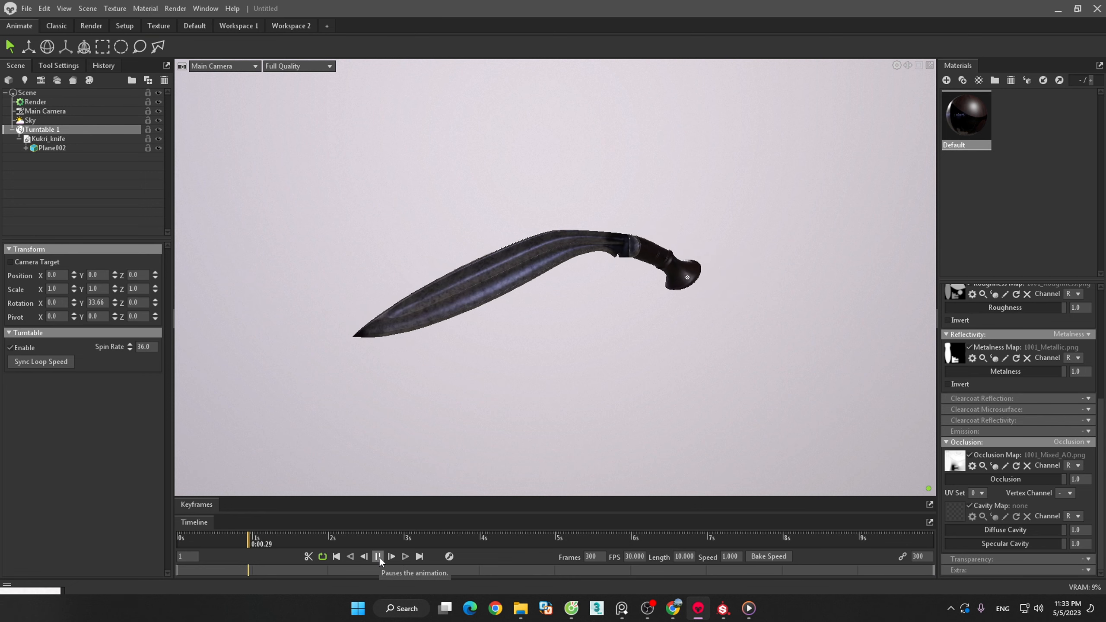
left_click(378, 556)
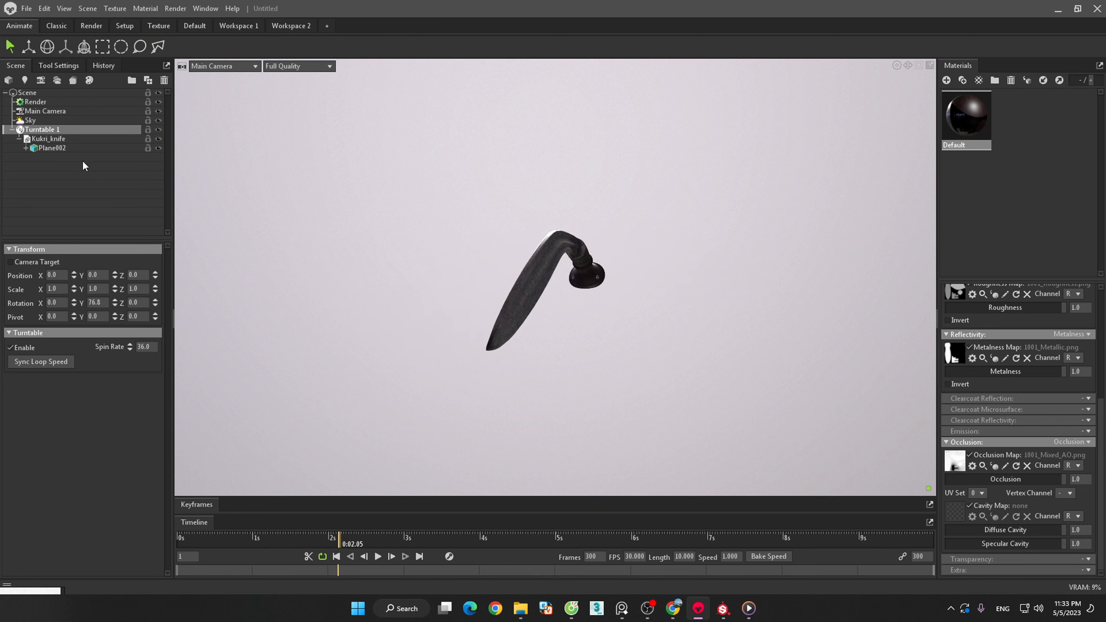
left_click(32, 121)
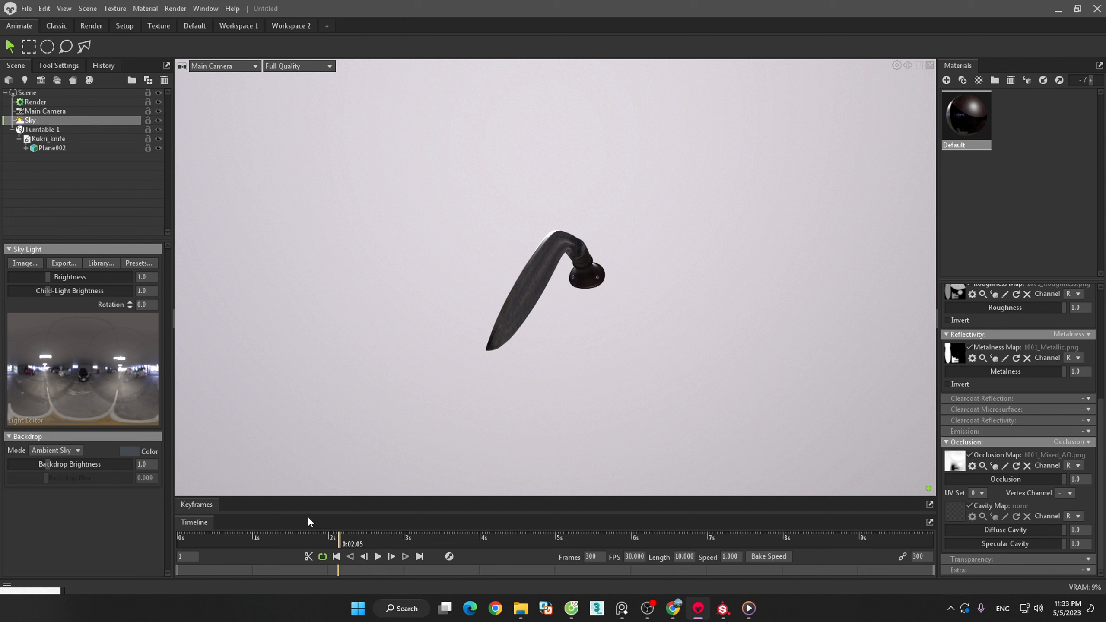
left_click(336, 557)
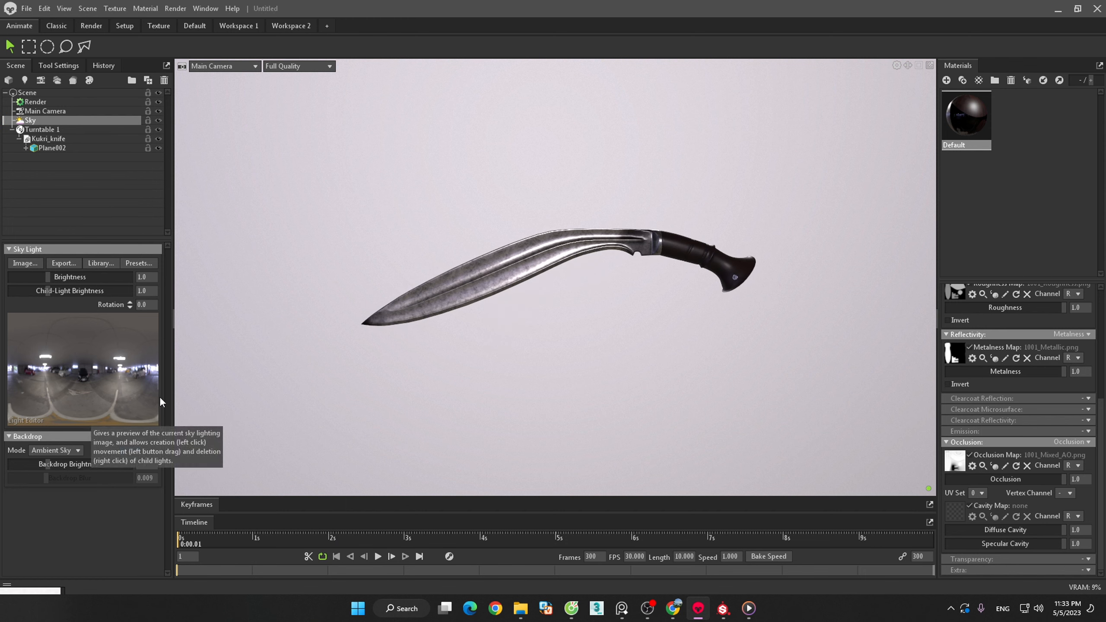
- Try a blue 3b72a7 background color for the sky with the backdrop mode set to Color
left_click(125, 451)
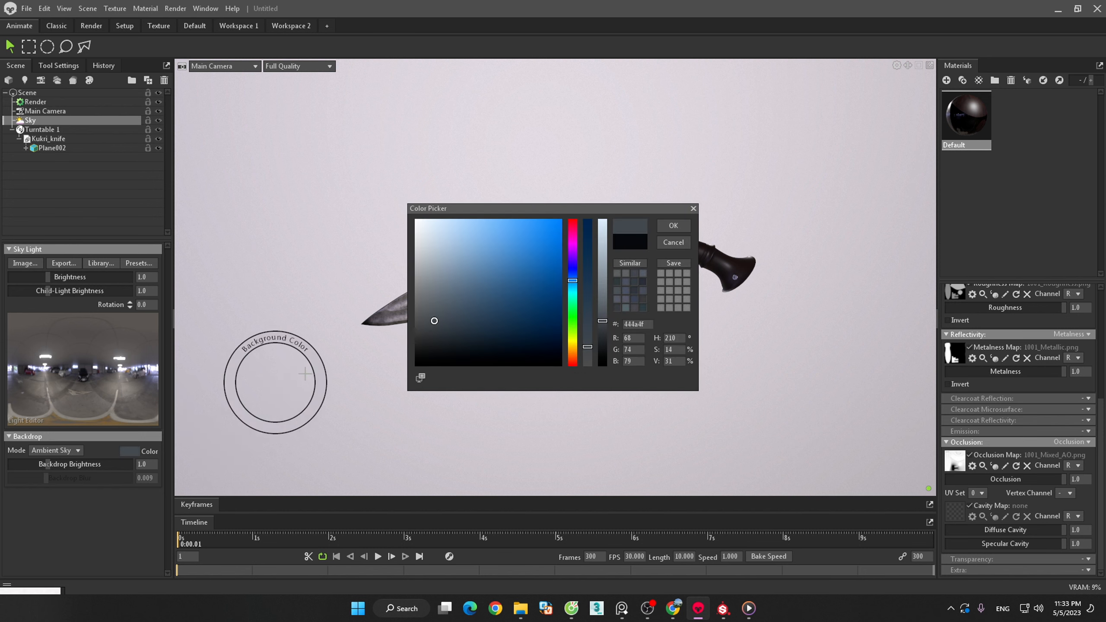
mouse_move(530, 261)
left_mouse_down()
mouse_move(535, 251)
mouse_move(509, 269)
left_mouse_up()
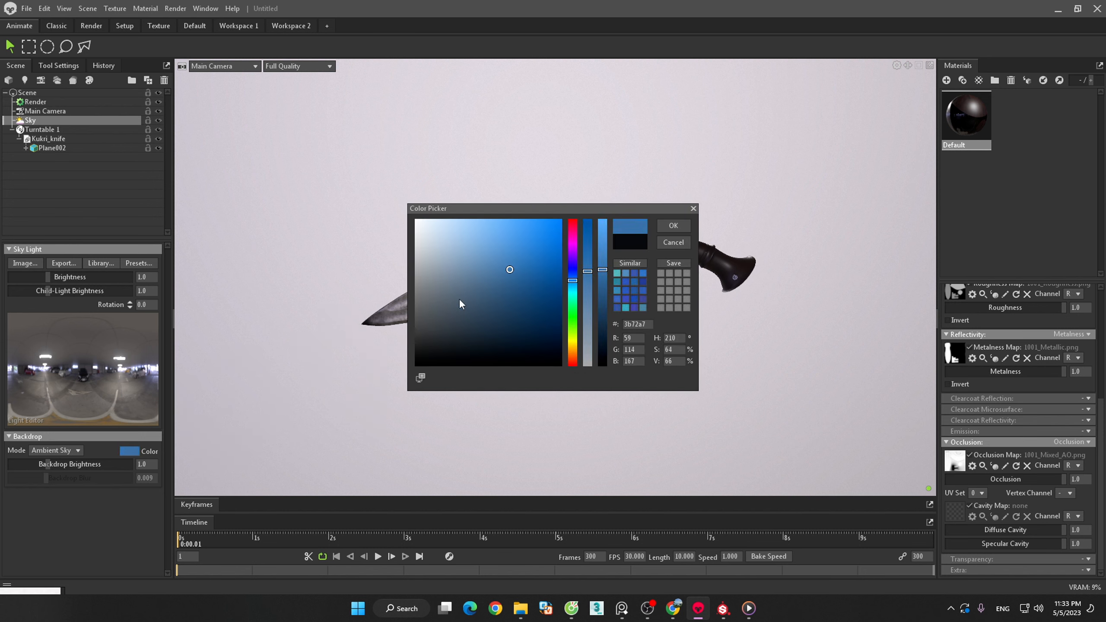
left_click(78, 450)
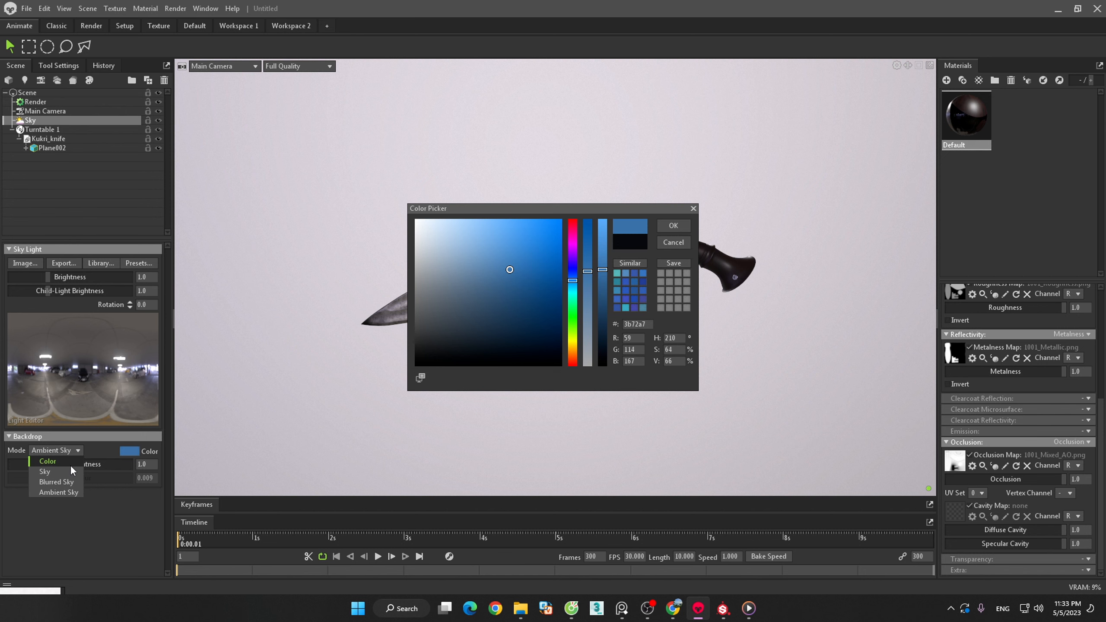
left_click(70, 463)
left_click_drag(541, 208, 694, 334)
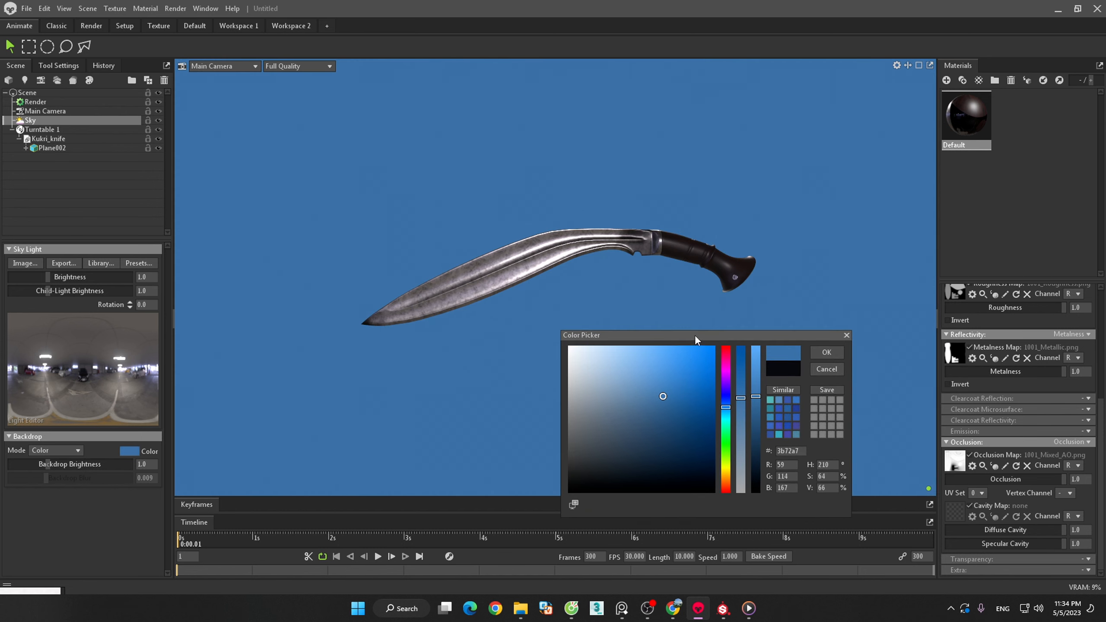
- Try the Sky and Blurred Sky backdrop modes, return to Ambient Sky and discard the background color change
left_click(67, 450)
left_click(61, 470)
left_click(64, 446)
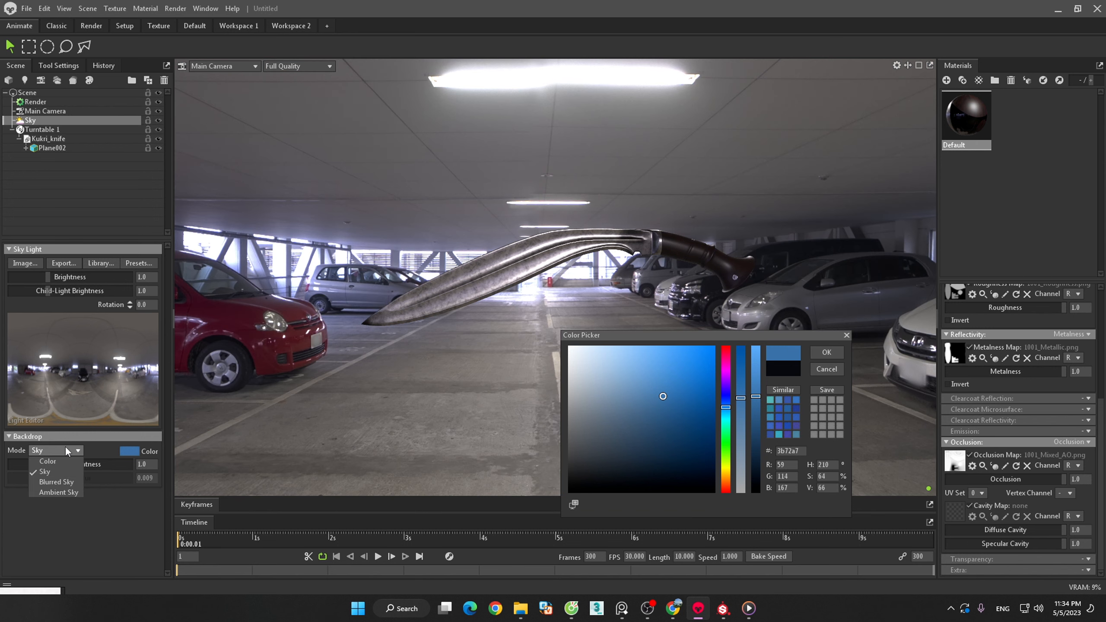
left_click(60, 480)
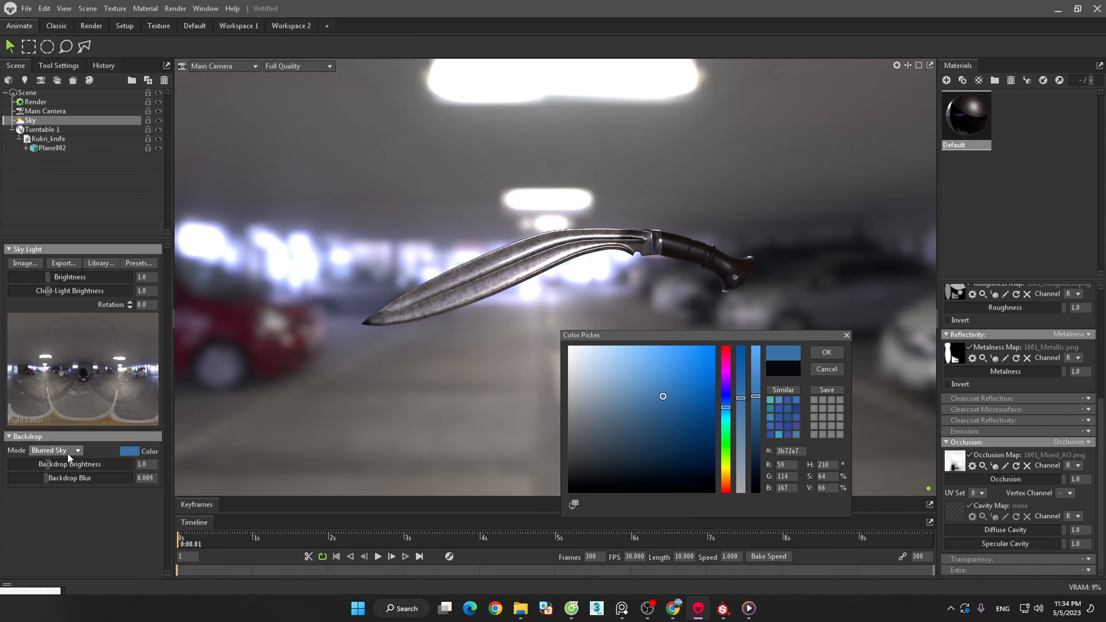
left_click(68, 450)
left_click(59, 491)
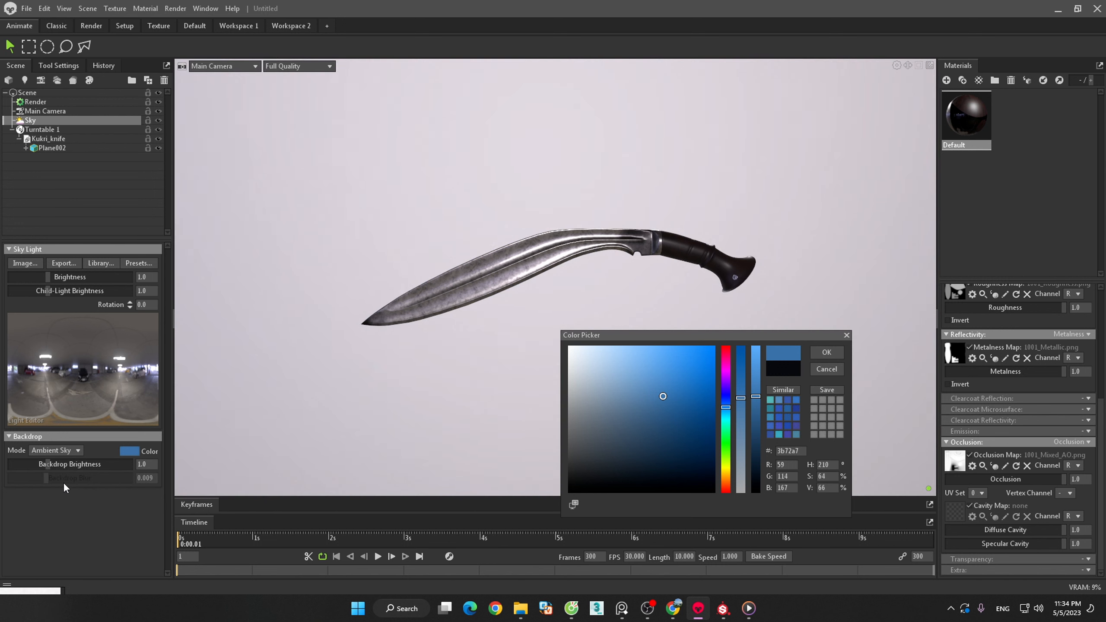
left_click(846, 335)
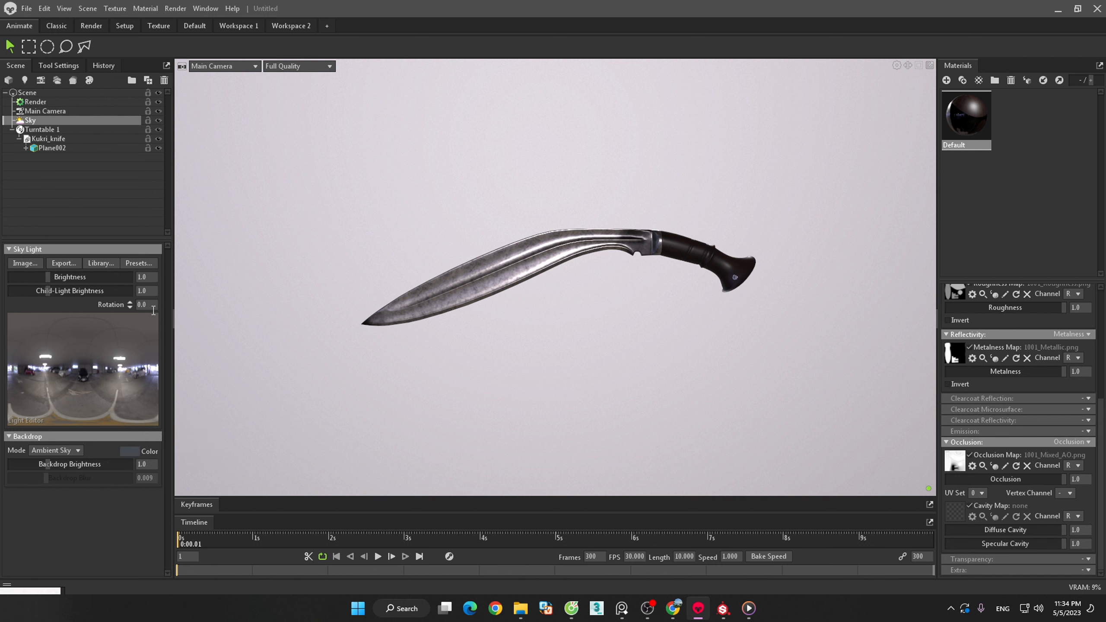
left_click(111, 264)
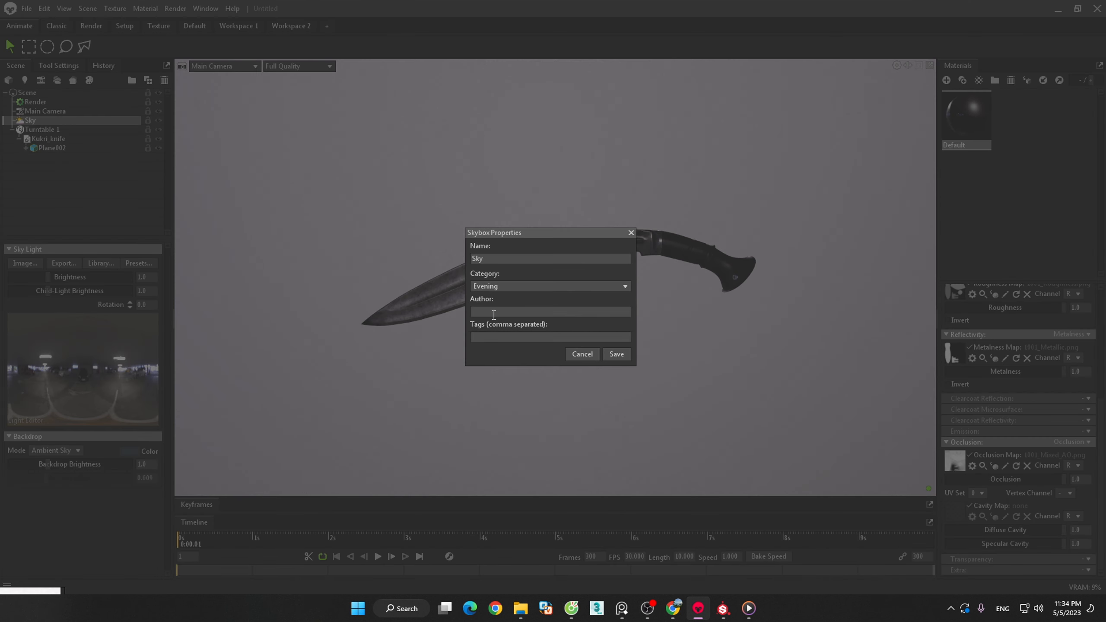
left_click(576, 285)
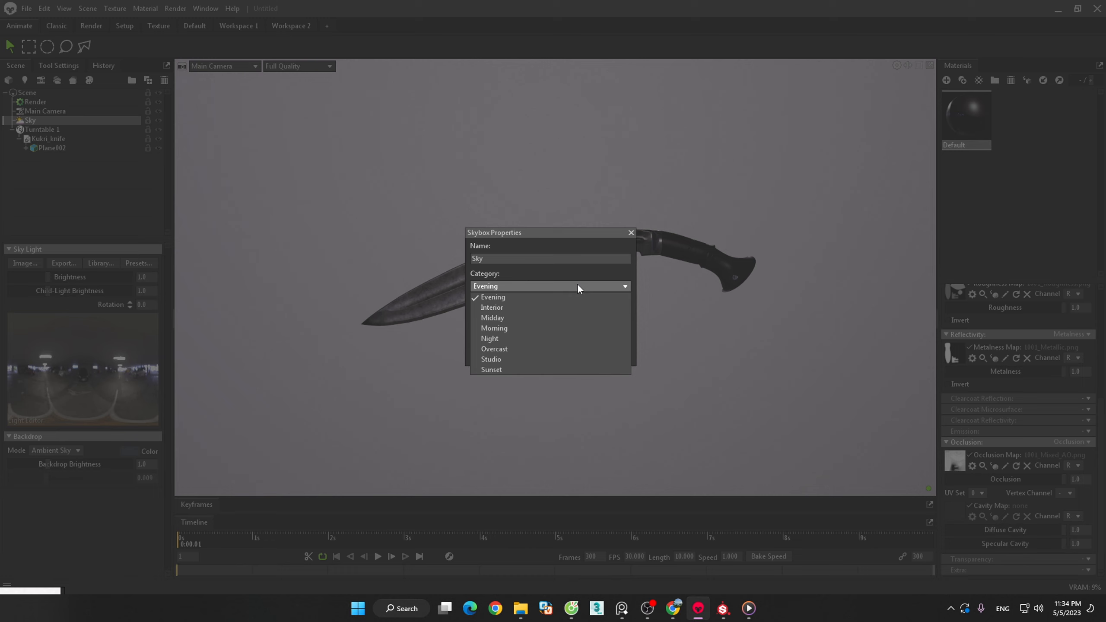
left_click(543, 312)
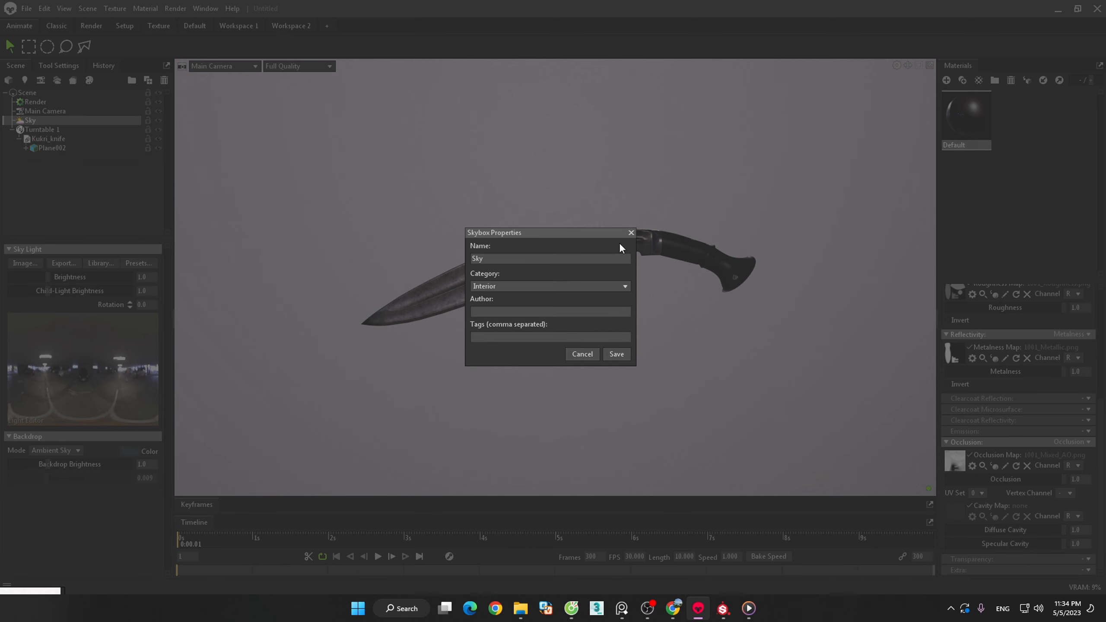
left_click(630, 232)
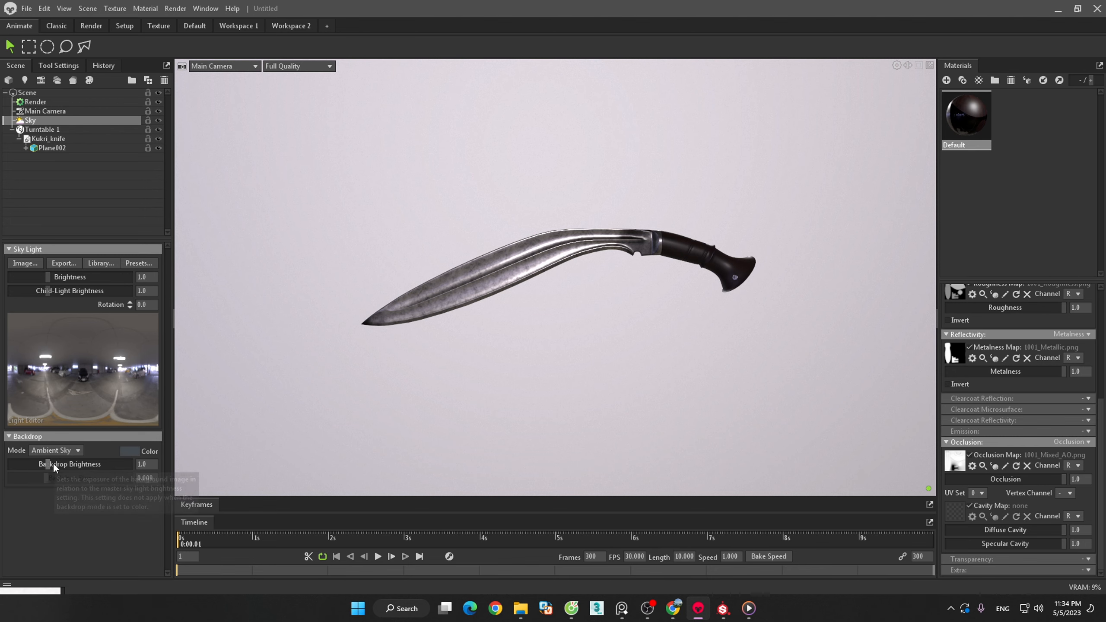
- Lower the sky's backdrop brightness to 0.842 and place two child lights on the sky image
mouse_move(49, 463)
left_mouse_down()
mouse_move(35, 463)
mouse_move(45, 463)
left_mouse_up()
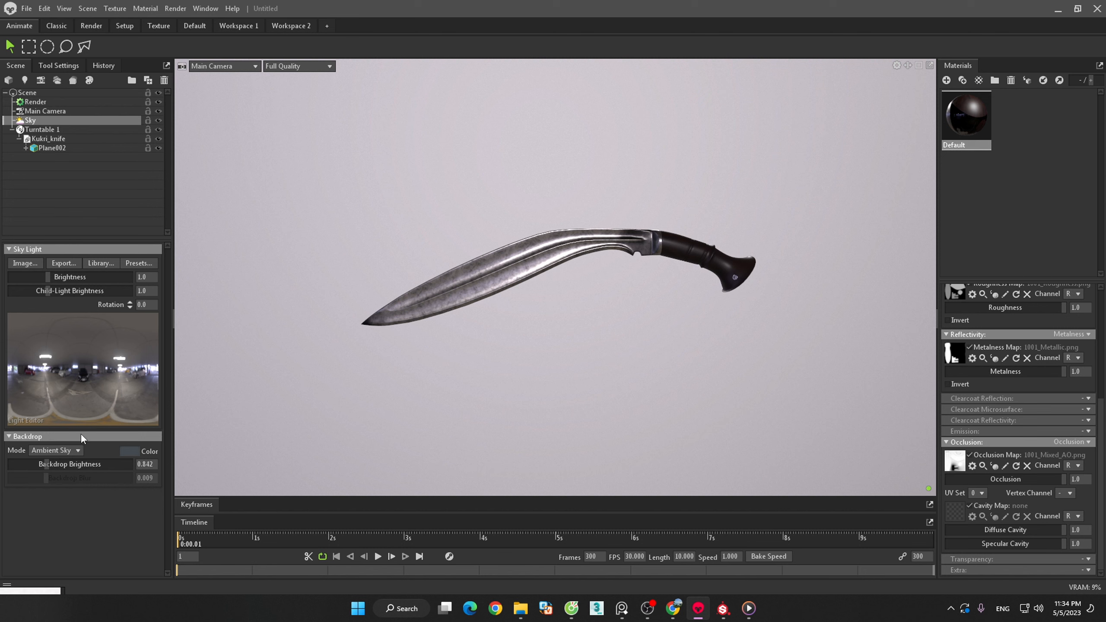
left_click(96, 365)
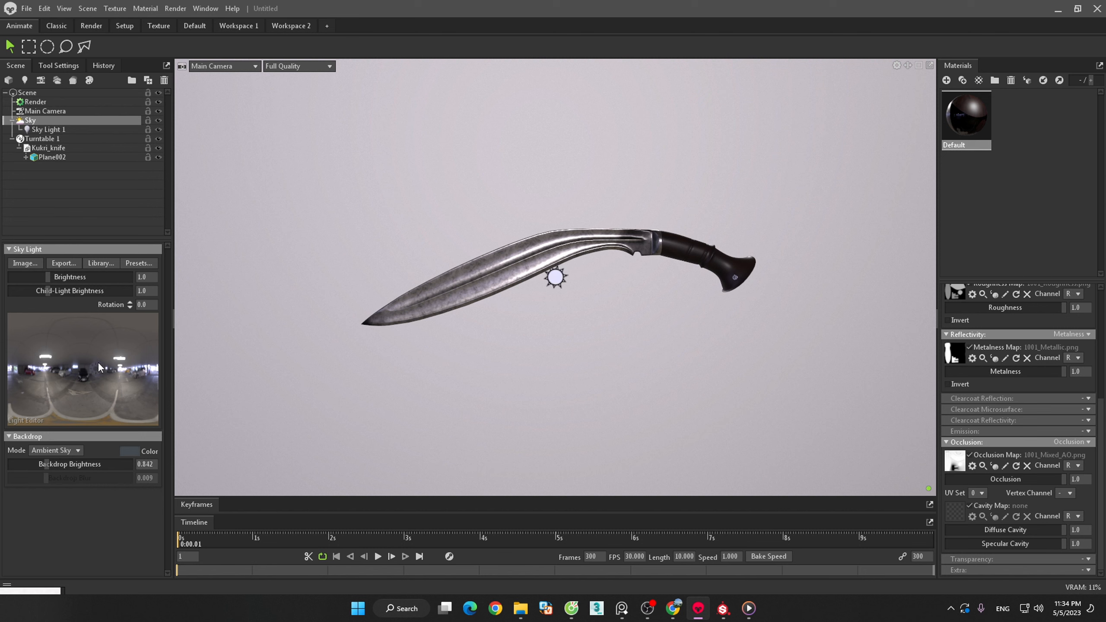
left_click(112, 347)
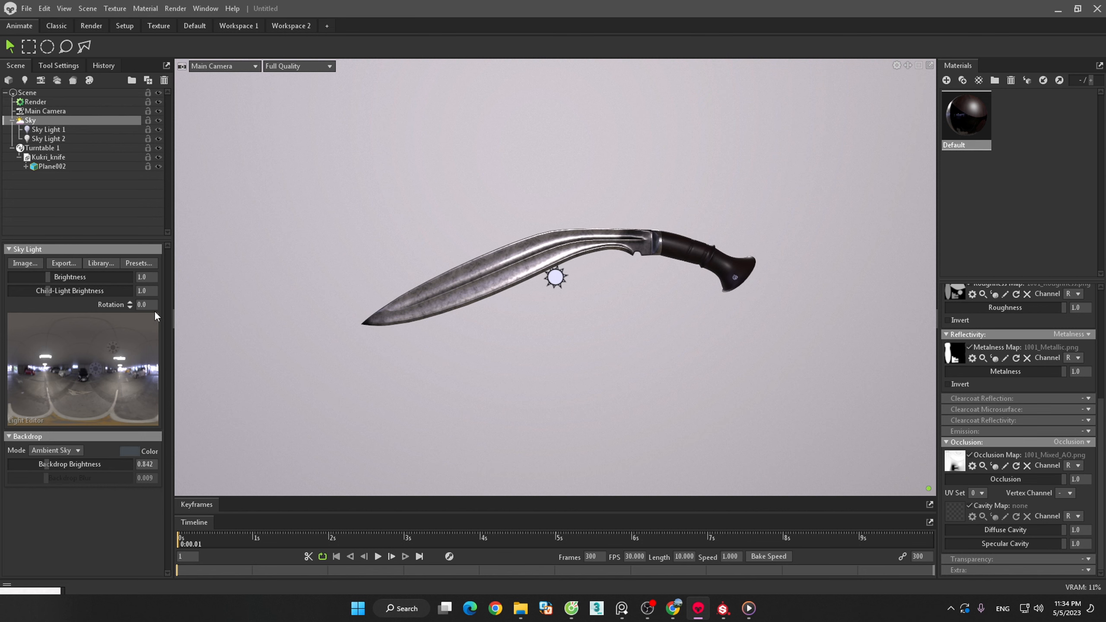
- Browse the library's sky presets and smart masks, and close the library
left_click(138, 262)
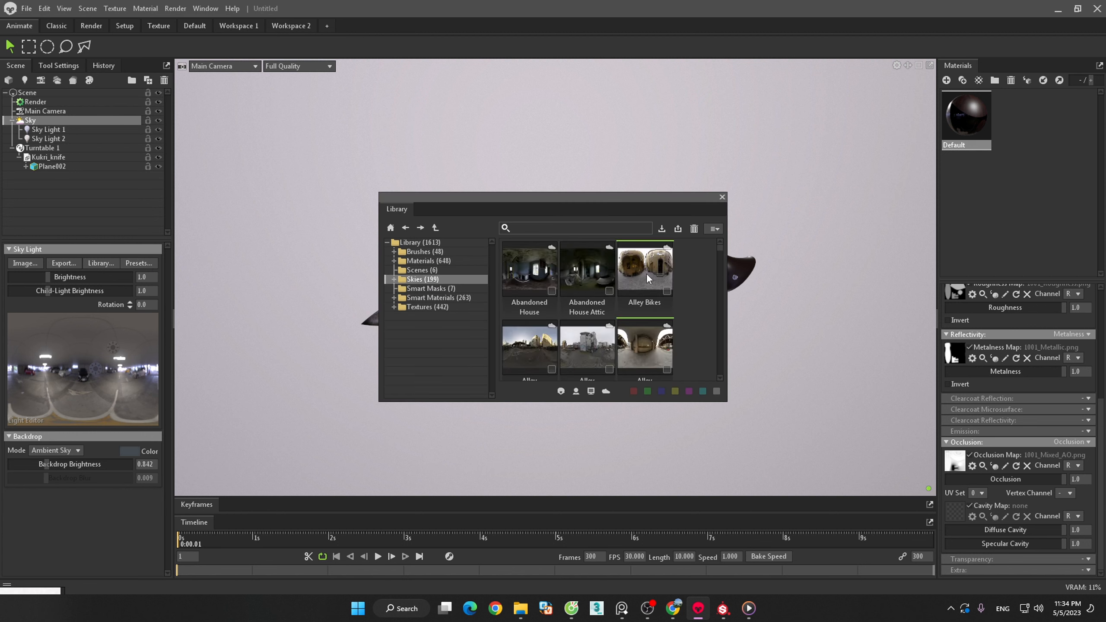
left_click_drag(587, 197, 319, 182)
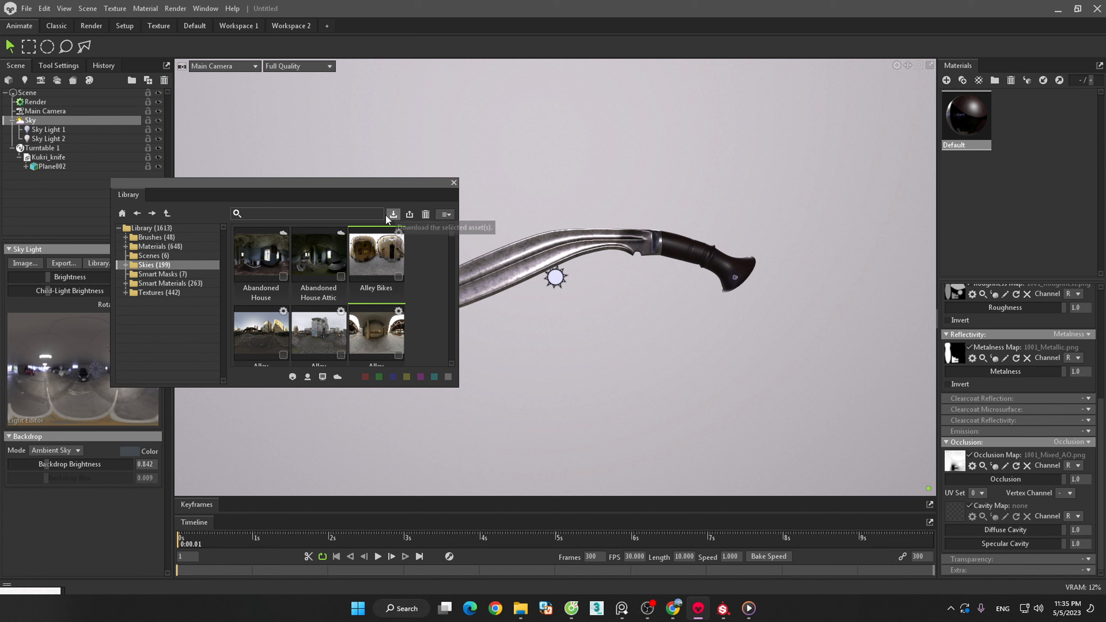
left_click(171, 273)
left_click(174, 265)
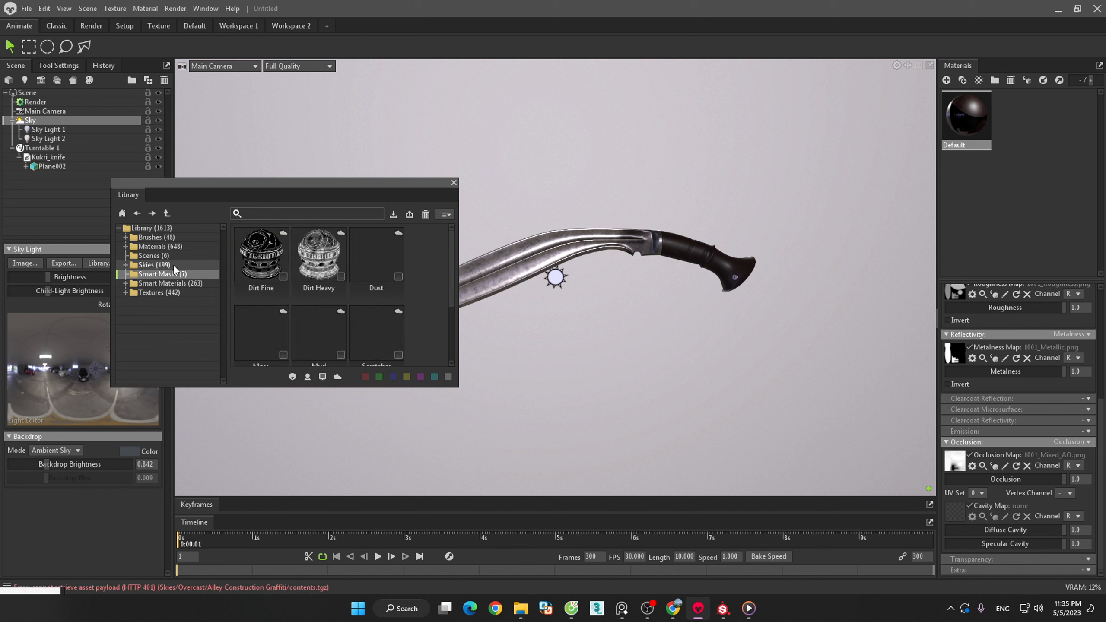
left_click(453, 183)
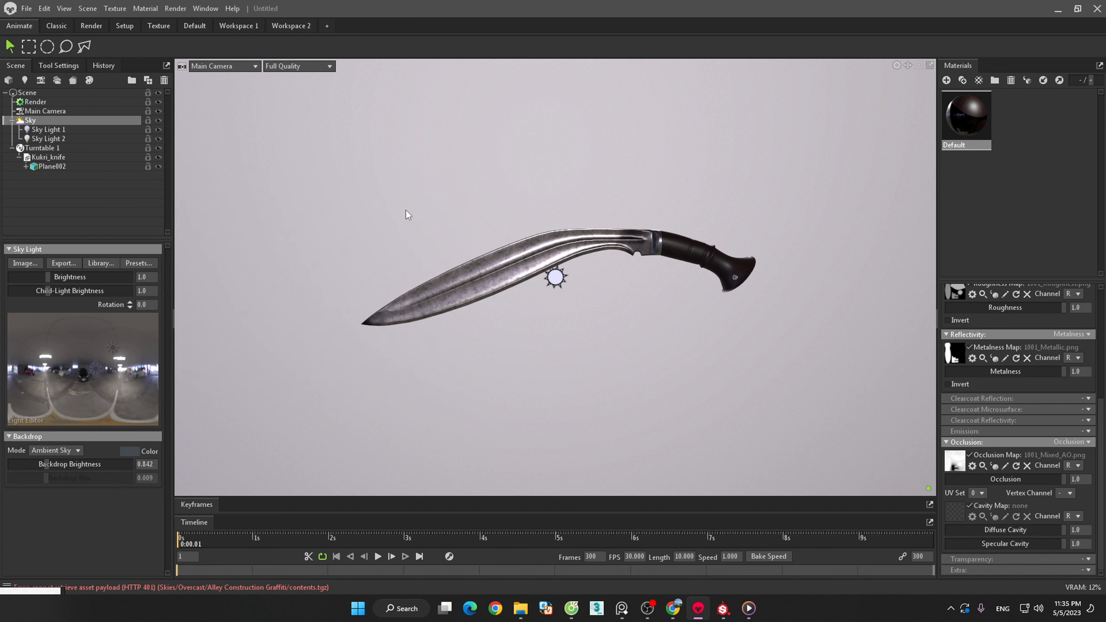
- Add two more child lights around the middle of the sky lighting image
left_click(93, 388)
left_click(104, 353)
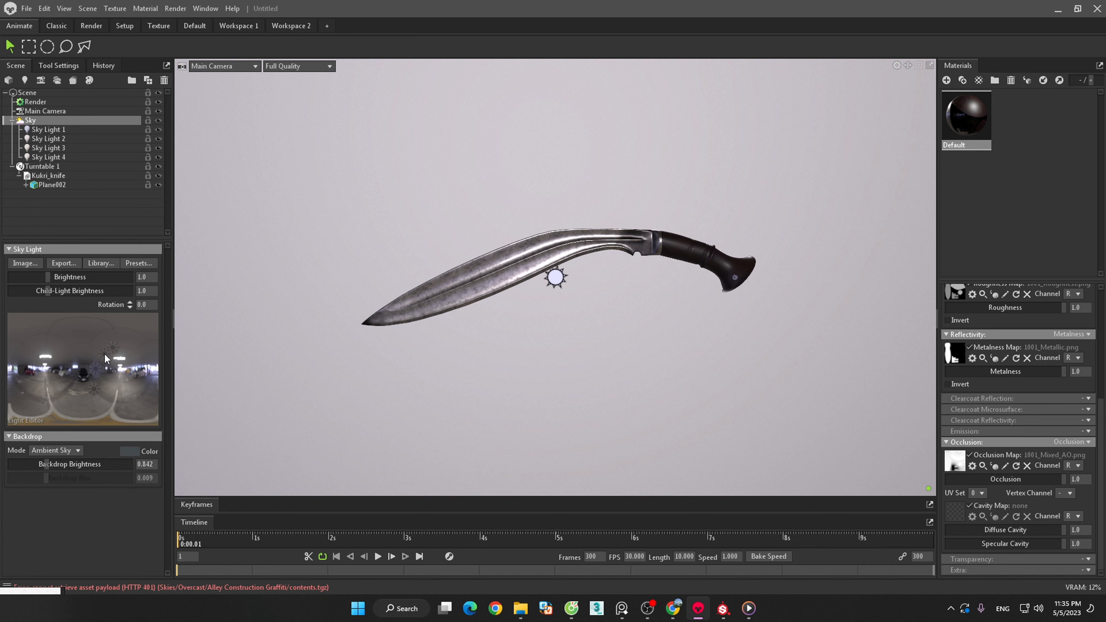
left_click(99, 264)
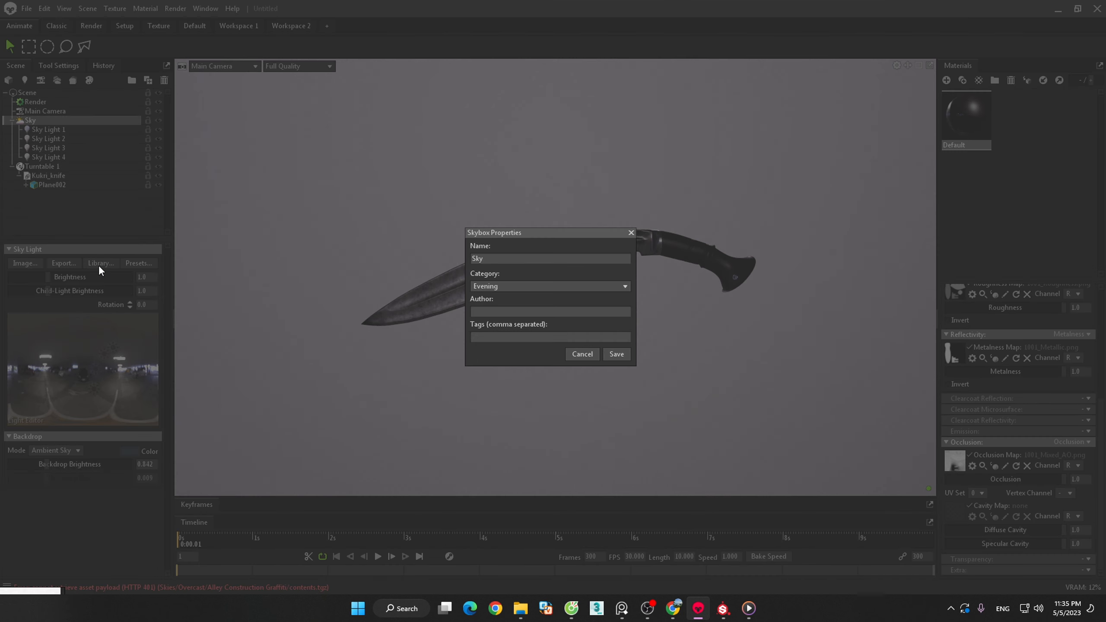
left_click(549, 286)
left_click(554, 258)
left_click(630, 233)
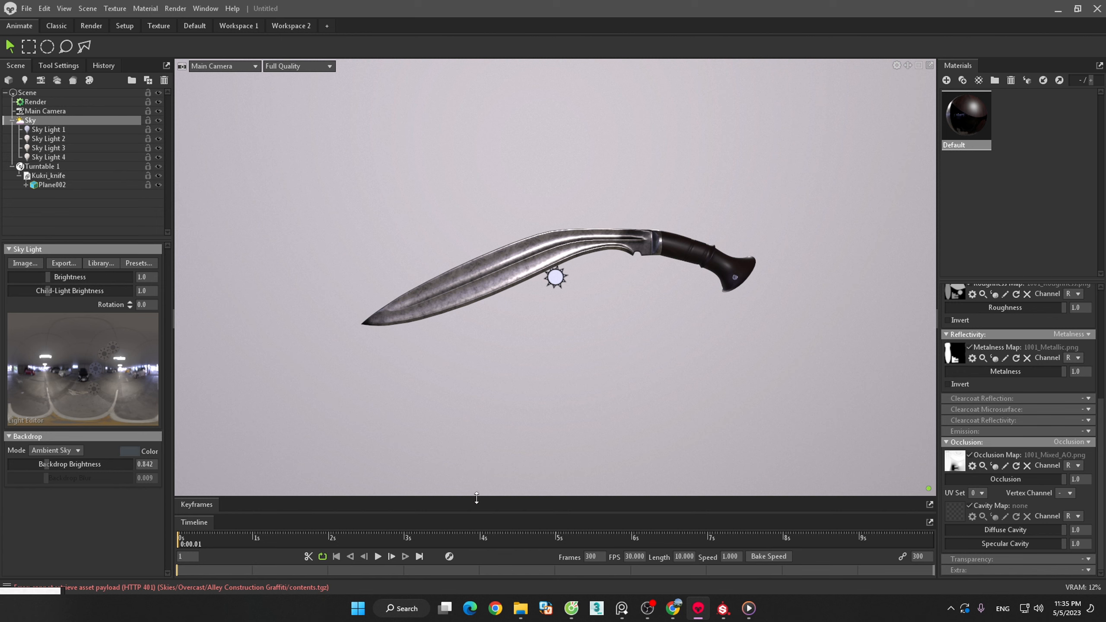
- Preview the turntable animation of the kukri knife twice, returning the timeline to its first frame after each playback
left_click(378, 557)
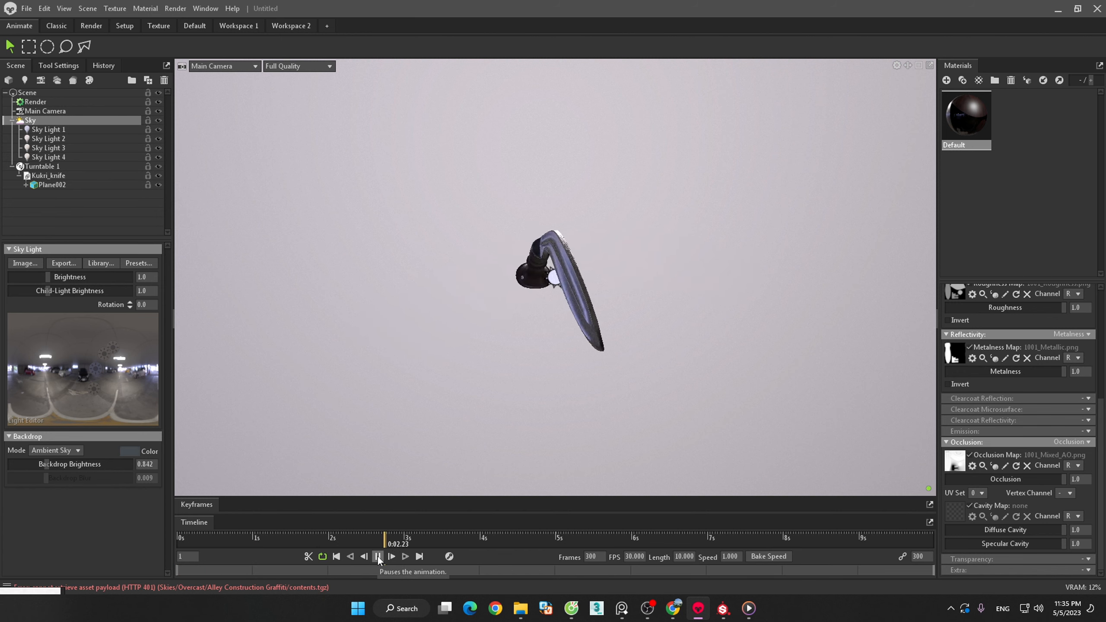
left_click(378, 557)
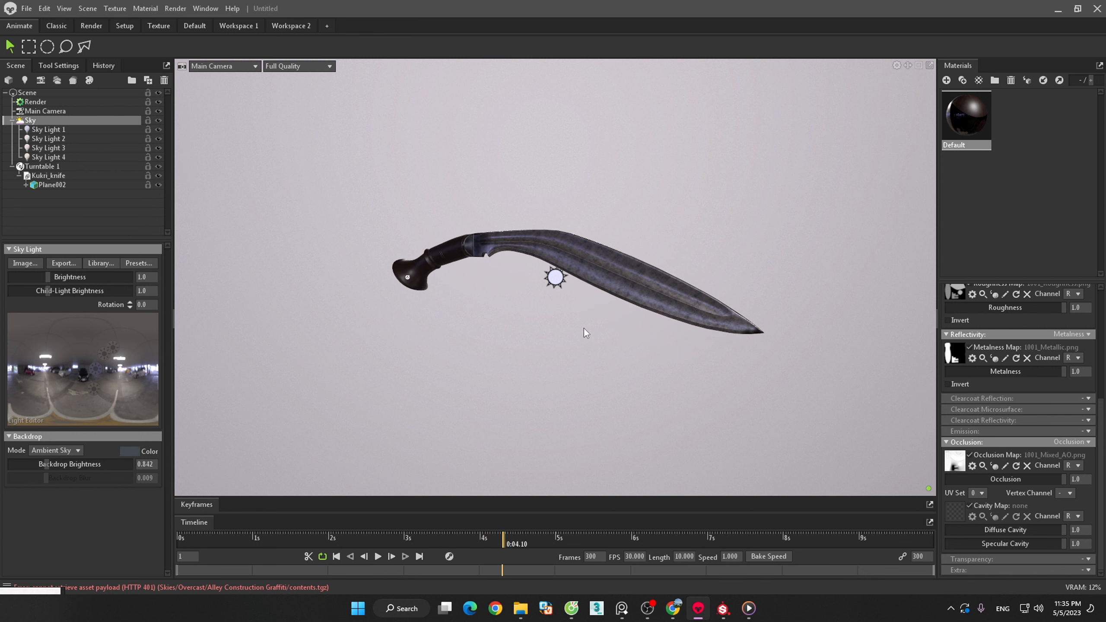
left_click_drag(502, 544, 148, 538)
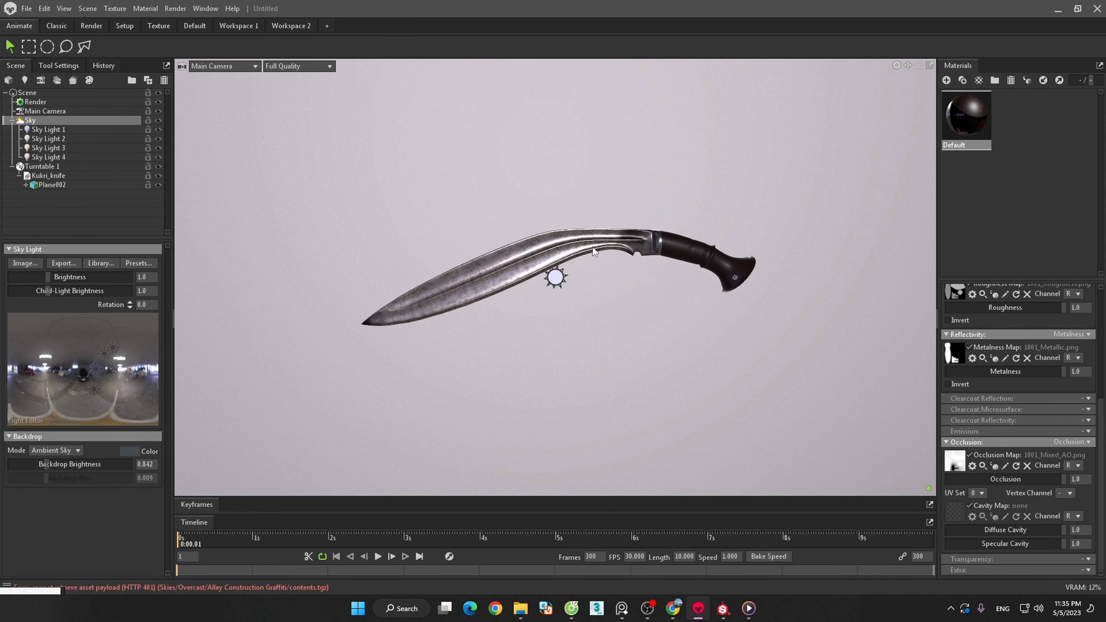
scroll(601, 245, "up", 3)
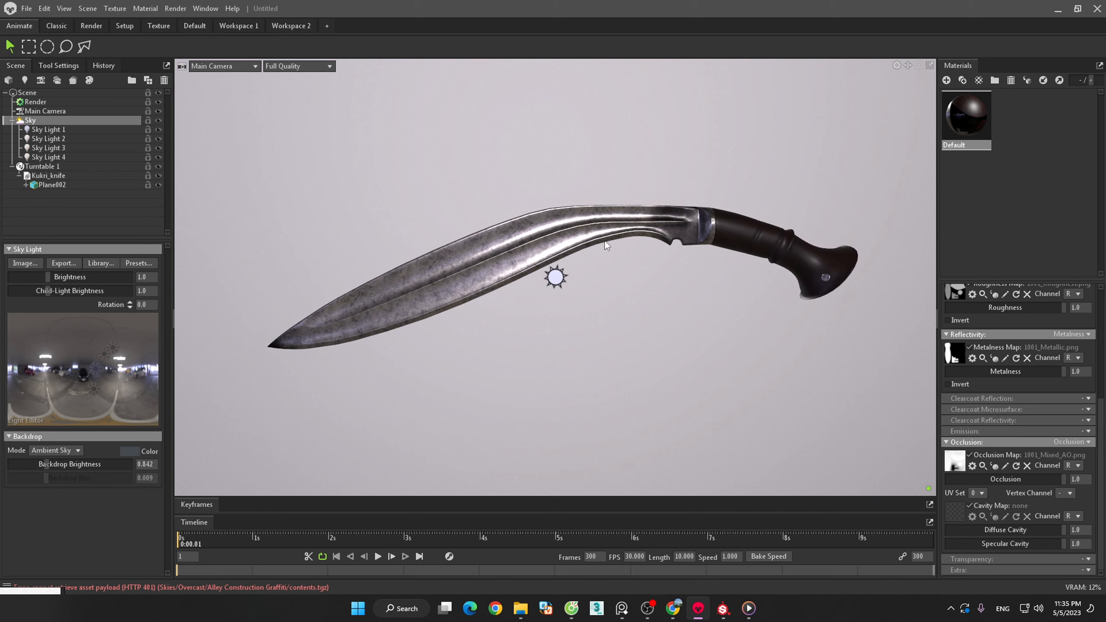
left_click(378, 556)
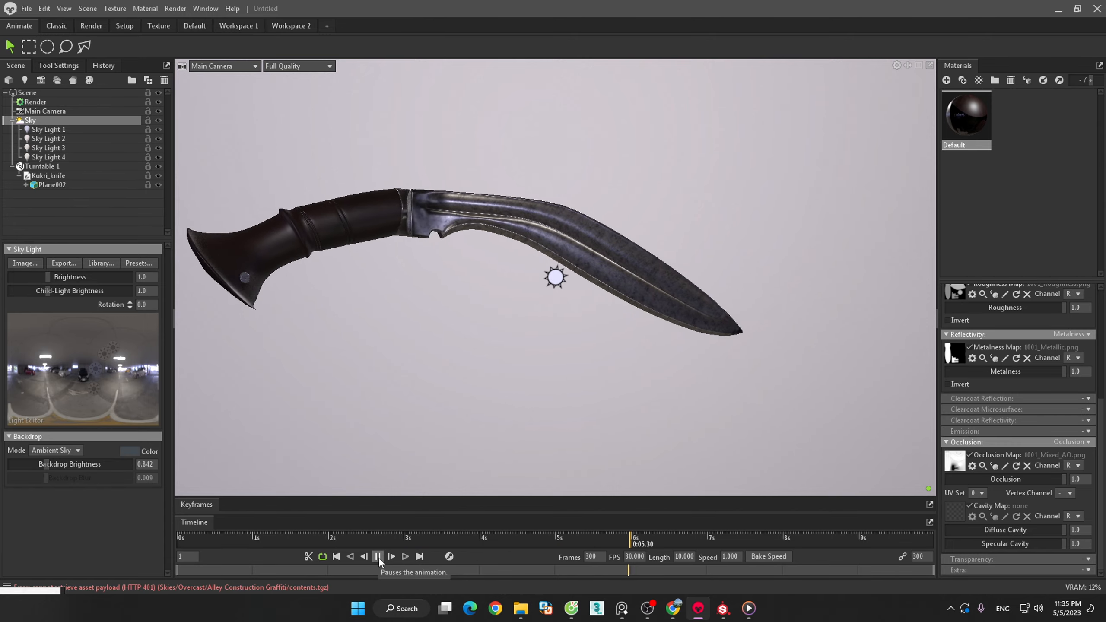
left_click(379, 556)
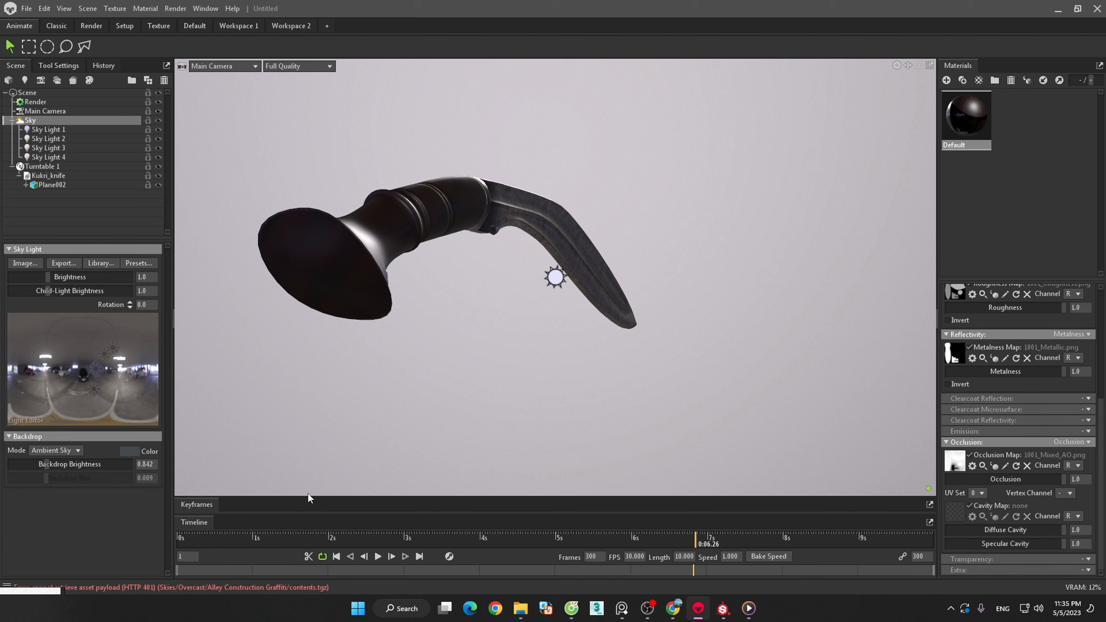
left_click_drag(694, 542, 223, 516)
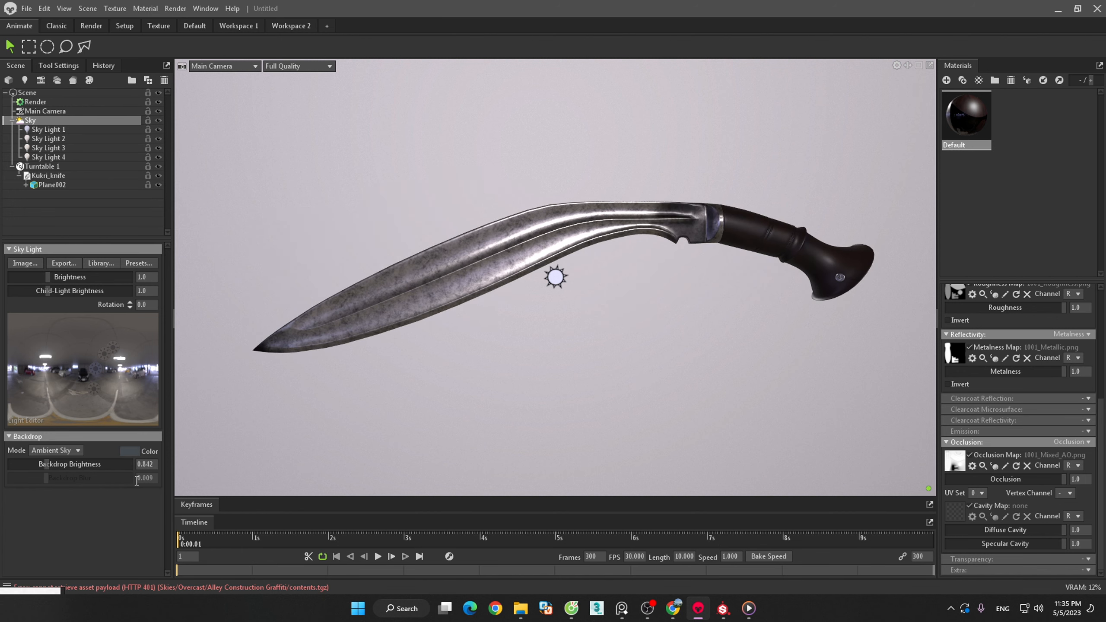
- Select Turntable 1 to check its spin settings, play the animation, and return the timeline to the start
left_click(42, 166)
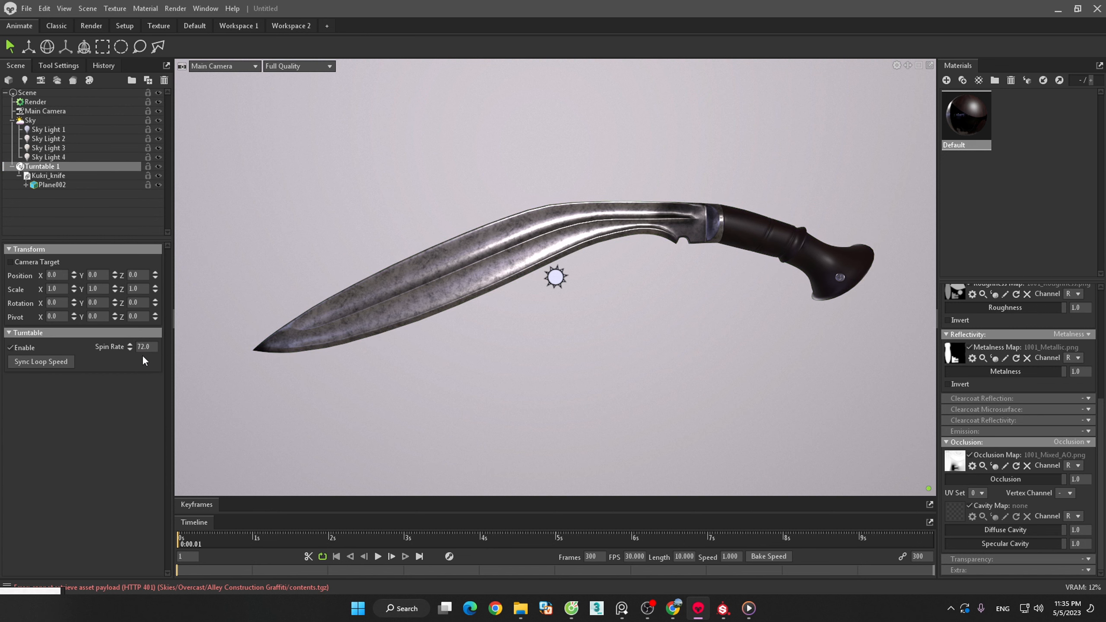
left_click(379, 558)
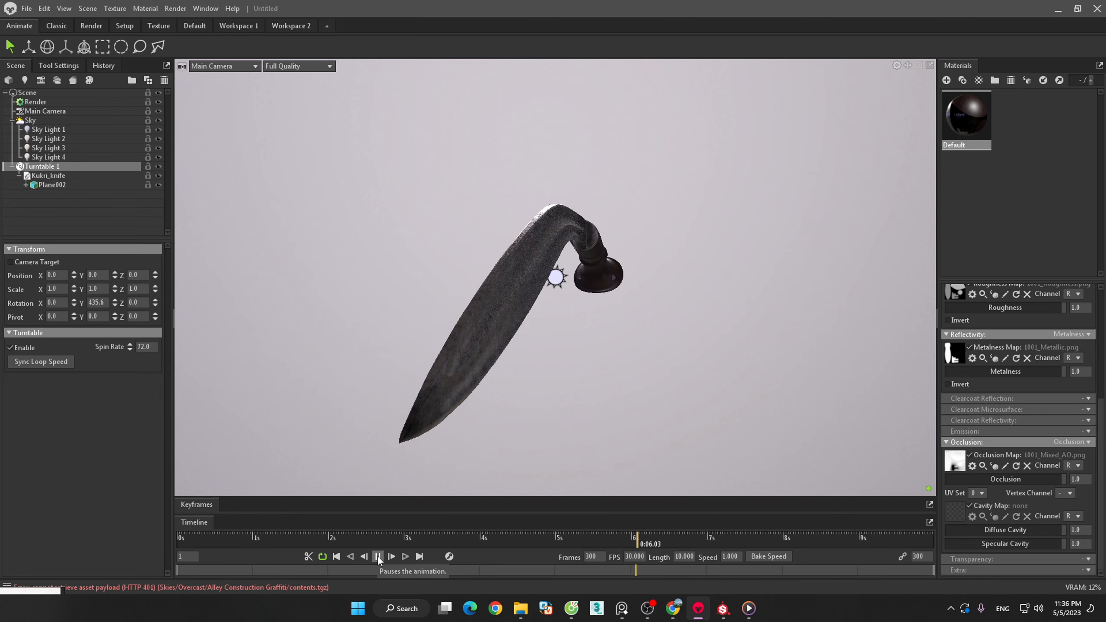
left_click(378, 556)
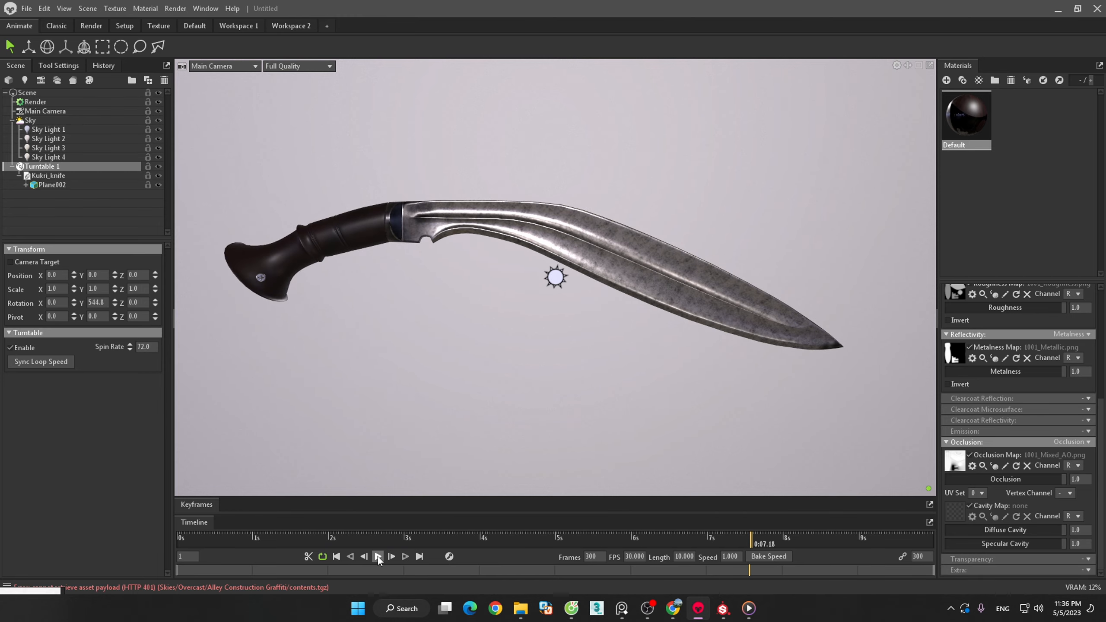
left_click_drag(751, 536, 166, 534)
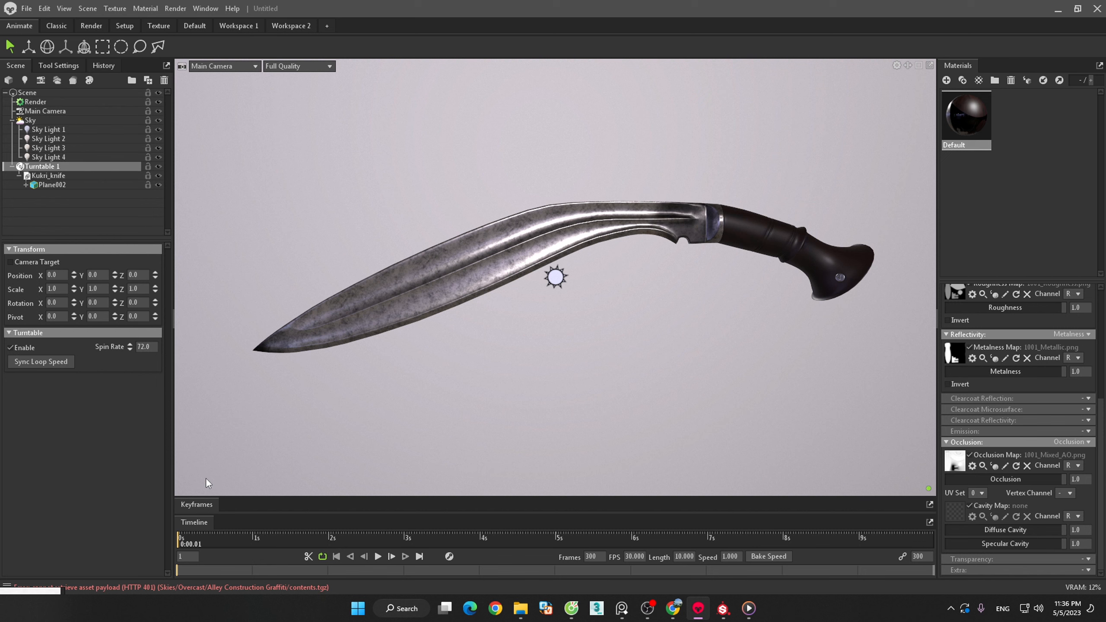
- In the render options, keep the video format as MPEG4, set compression quality to 100 and enable video transparency
left_click(175, 9)
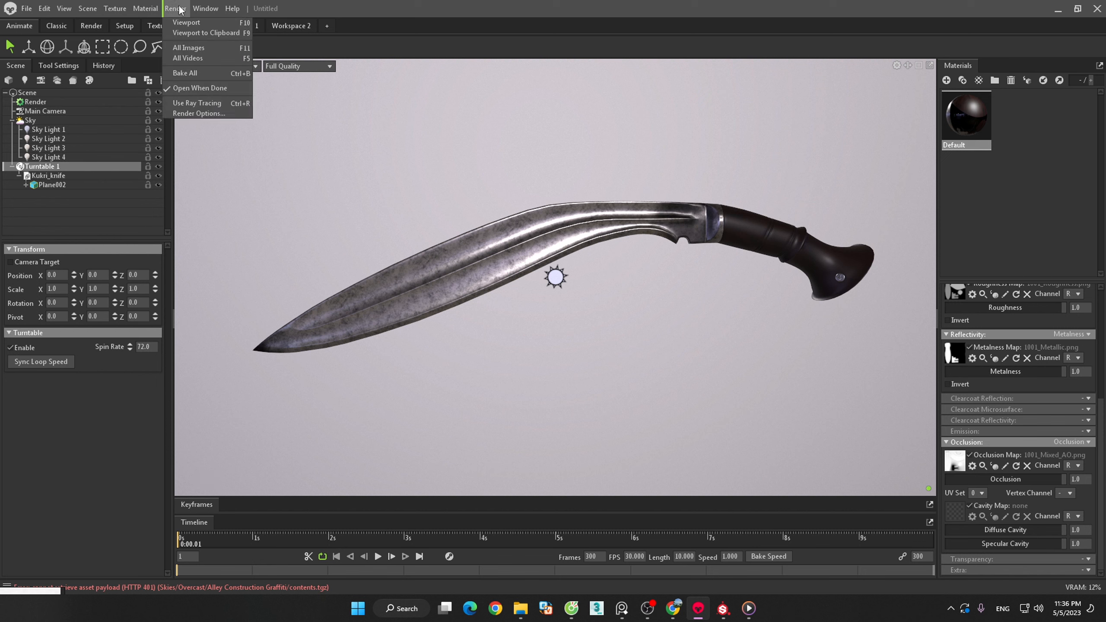
left_click(203, 113)
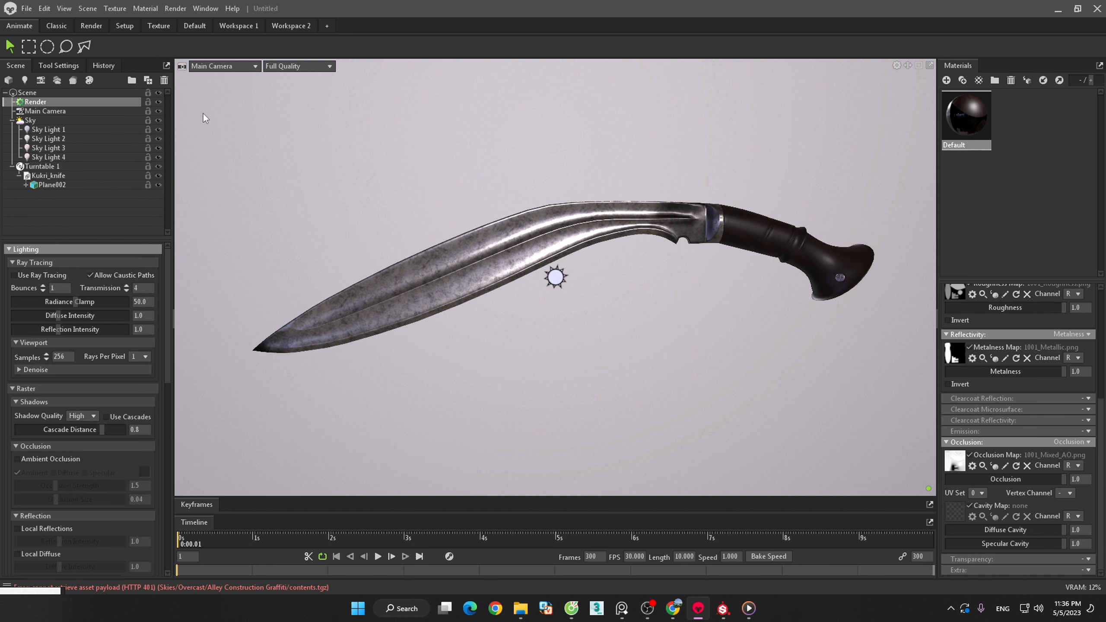
left_click_drag(169, 374, 174, 563)
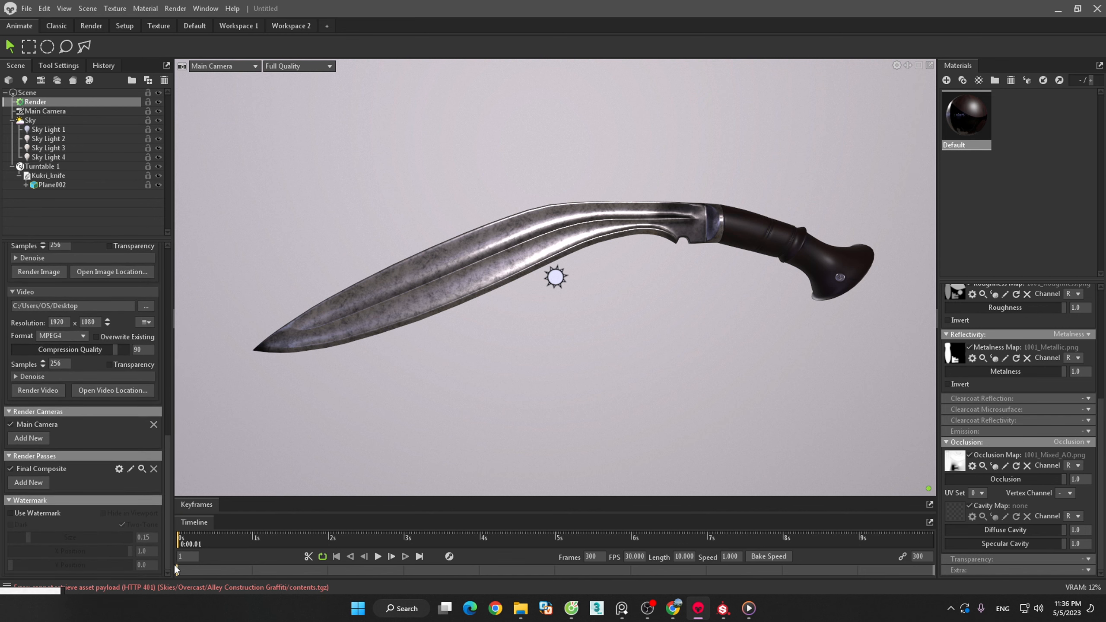
left_click(80, 334)
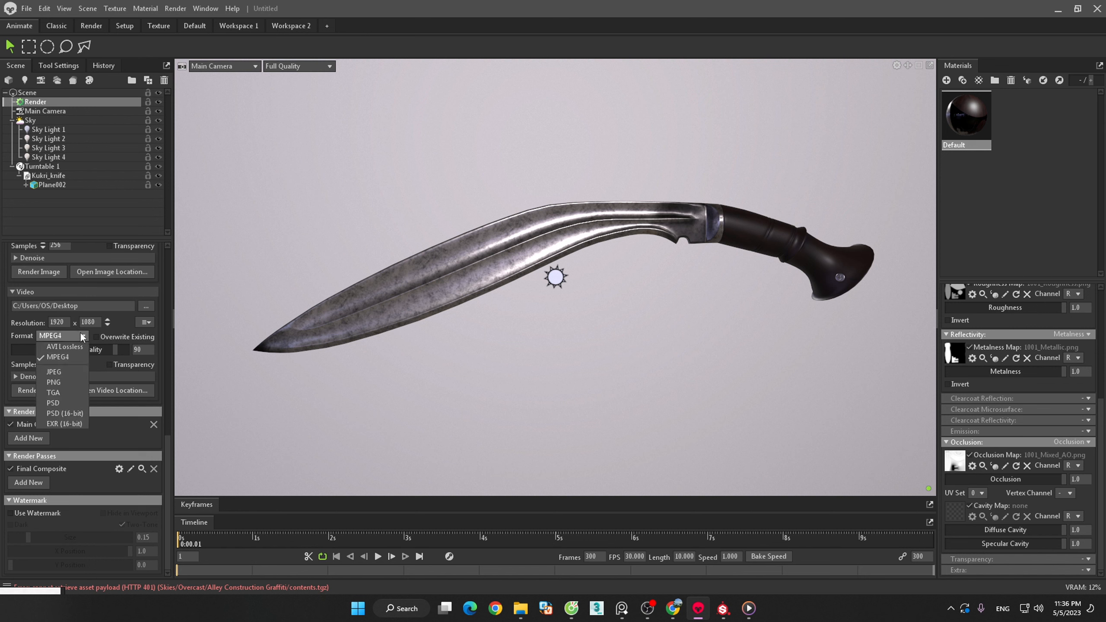
left_click(58, 357)
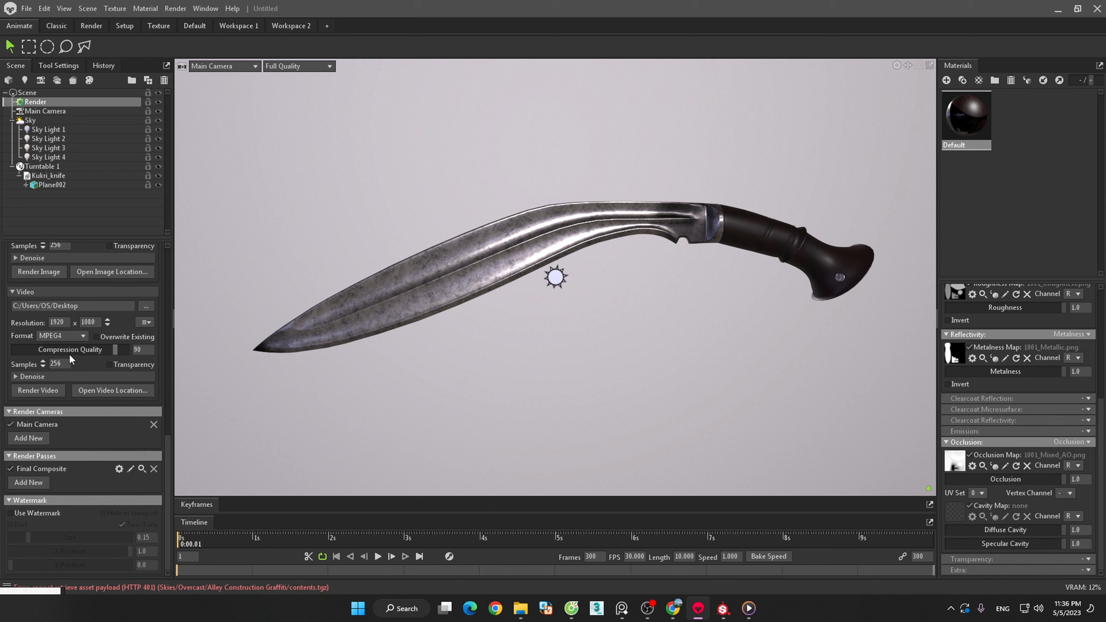
mouse_move(115, 349)
left_mouse_down()
mouse_move(6, 348)
mouse_move(130, 349)
left_mouse_up()
left_click(67, 364)
left_click(109, 365)
- Expand the video denoise settings and set denoising to CPU with High quality
left_click(34, 375)
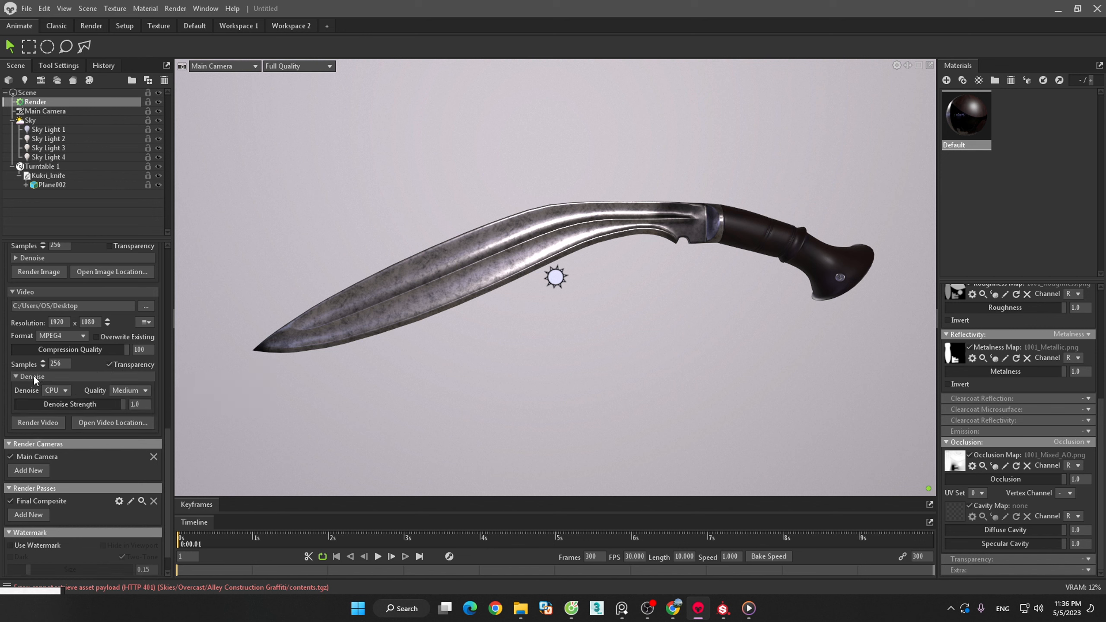
left_click(64, 391)
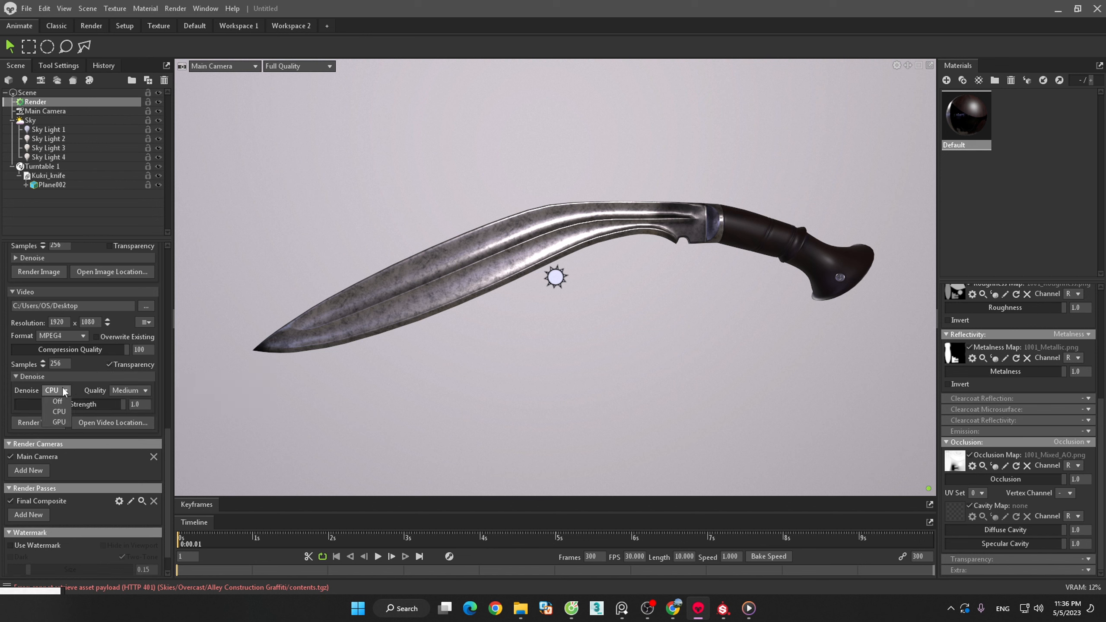
left_click(56, 422)
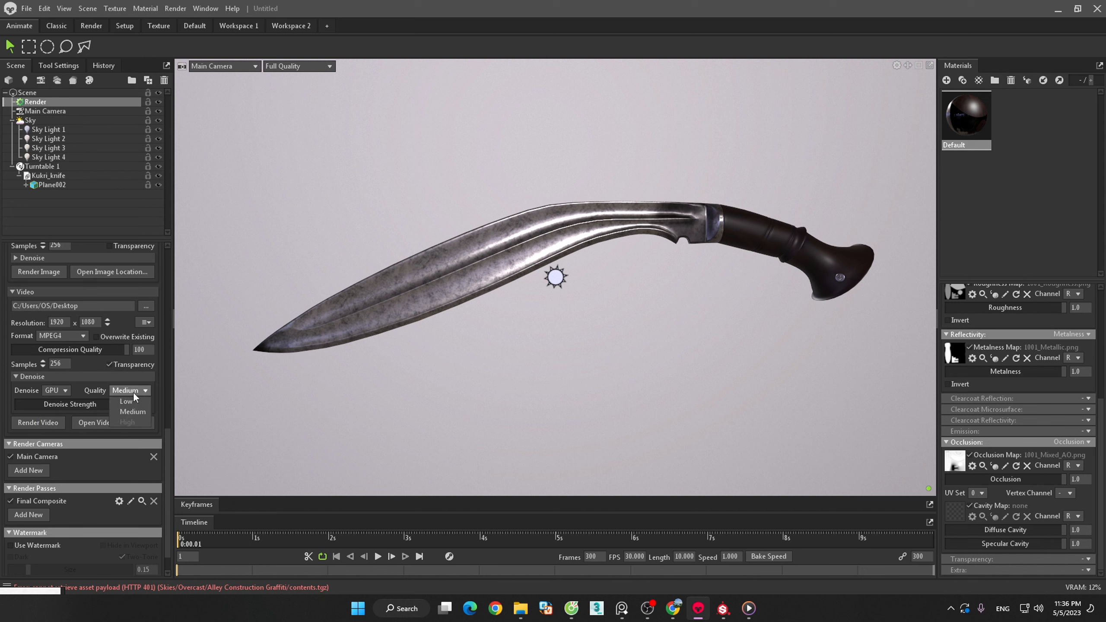
left_click(61, 389)
left_click(57, 412)
left_click(128, 423)
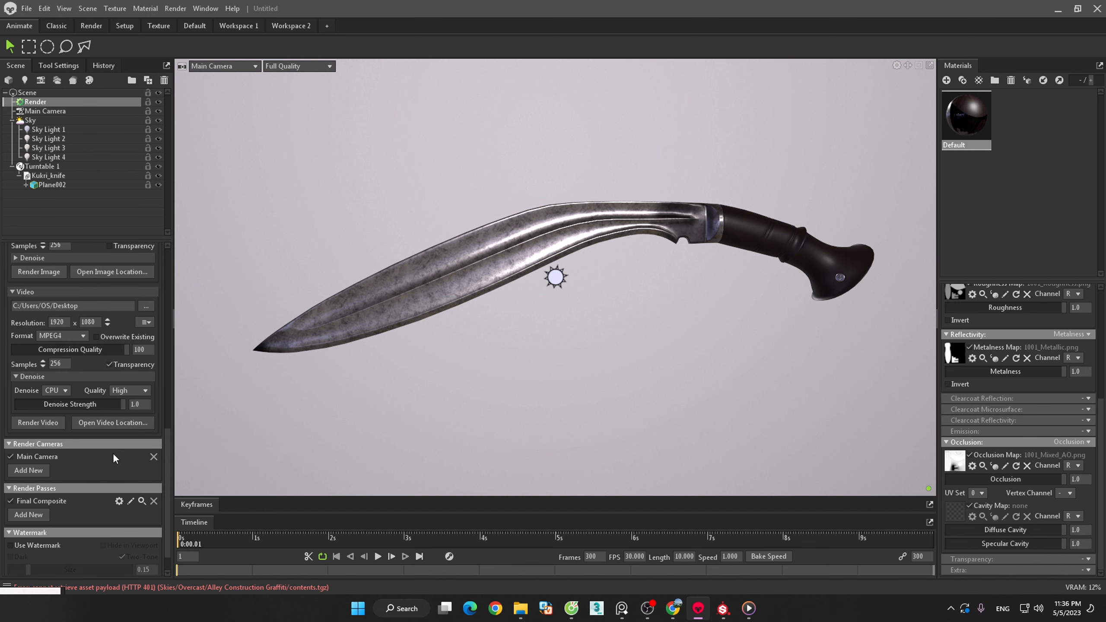
- Open the video output location to check the Desktop folder, and close the file window
left_click(113, 424)
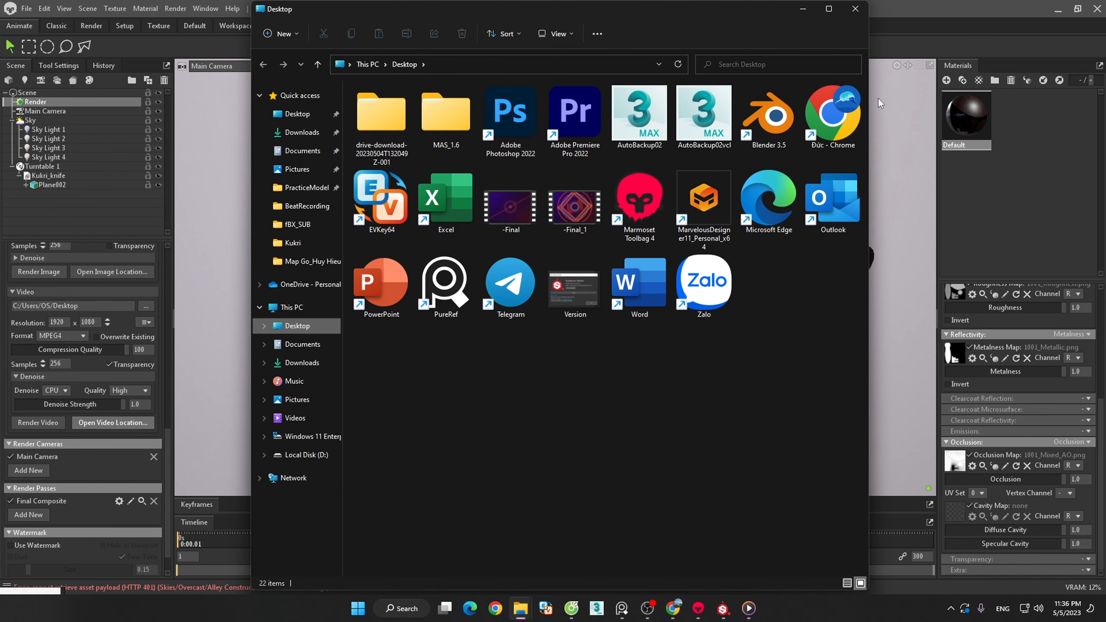
left_click(854, 9)
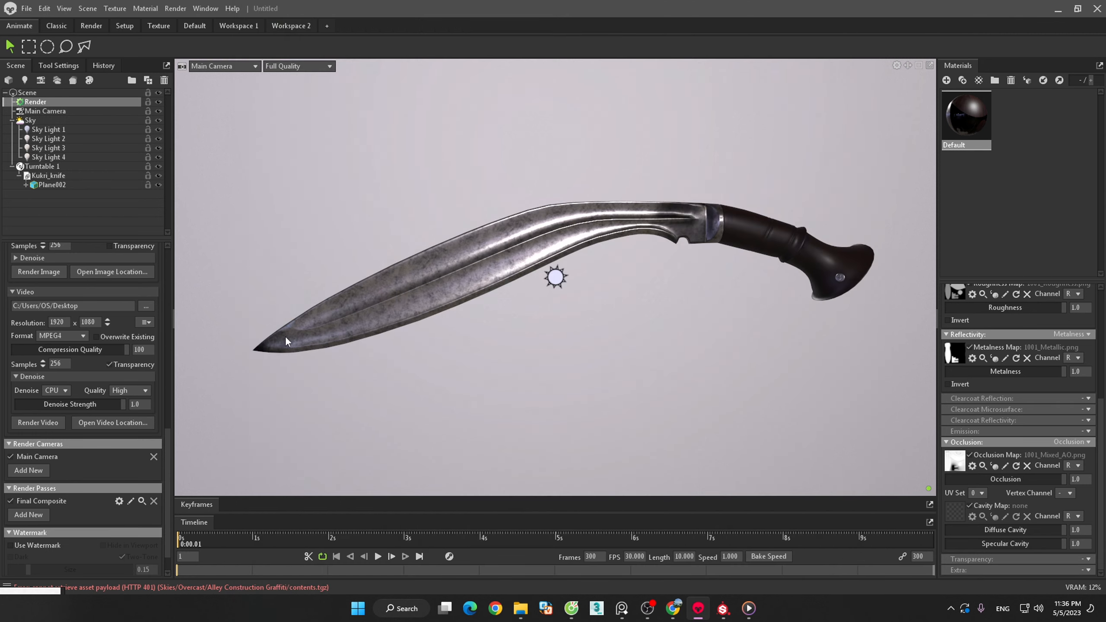
left_click(140, 425)
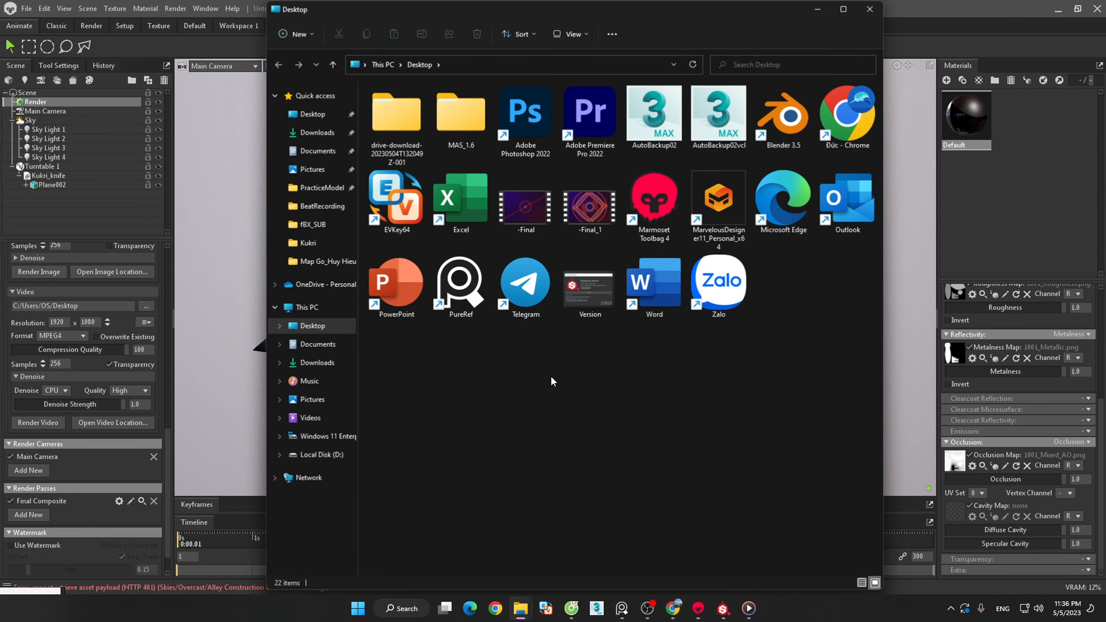
left_click(310, 324)
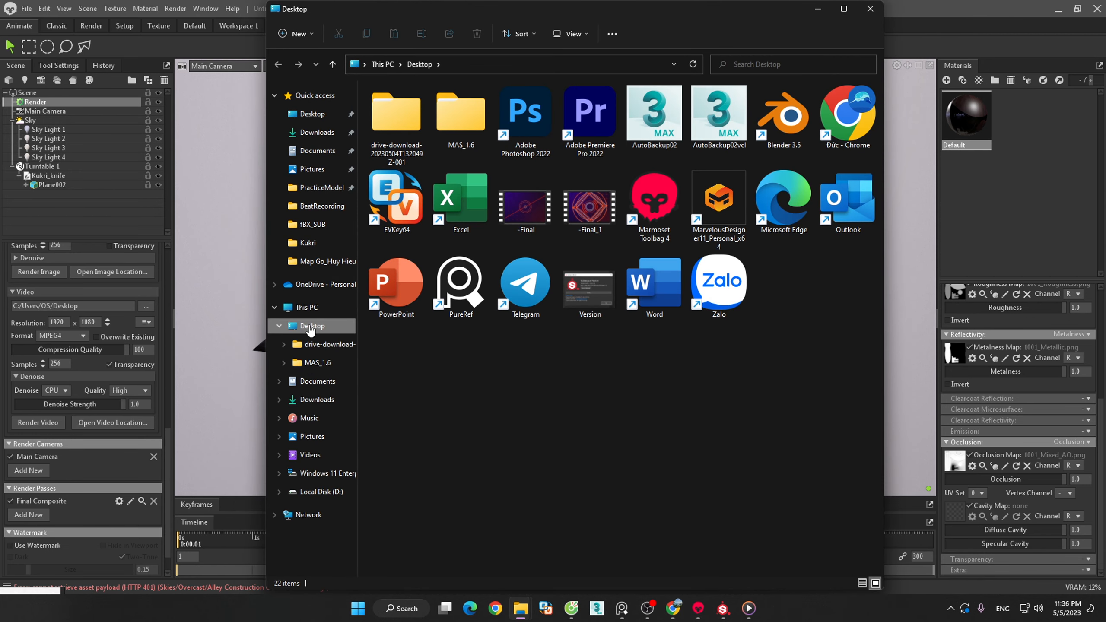
left_click(314, 475)
left_click(870, 9)
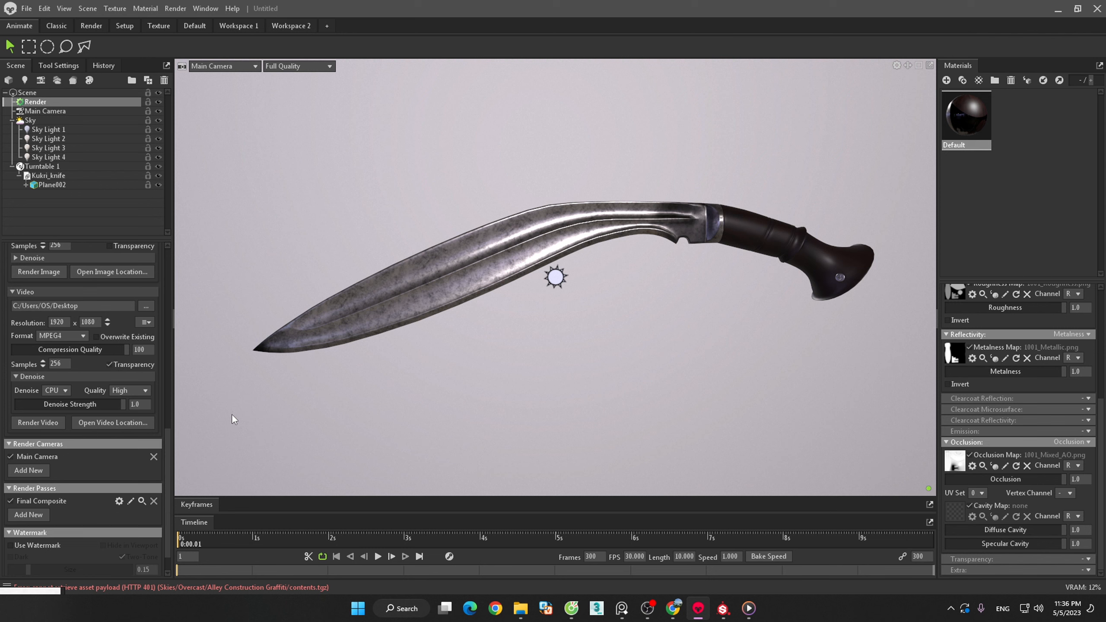
- Set the image output path to the Desktop, keeping the suggested file name and PNG type
left_click_drag(169, 439, 170, 398)
left_click(148, 328)
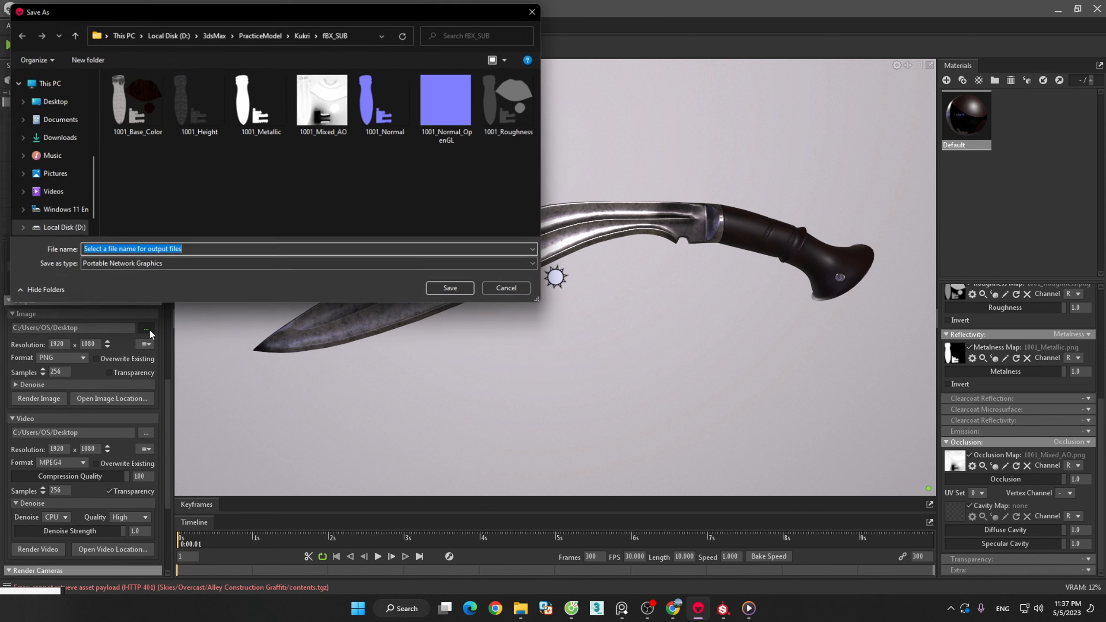
left_click(50, 101)
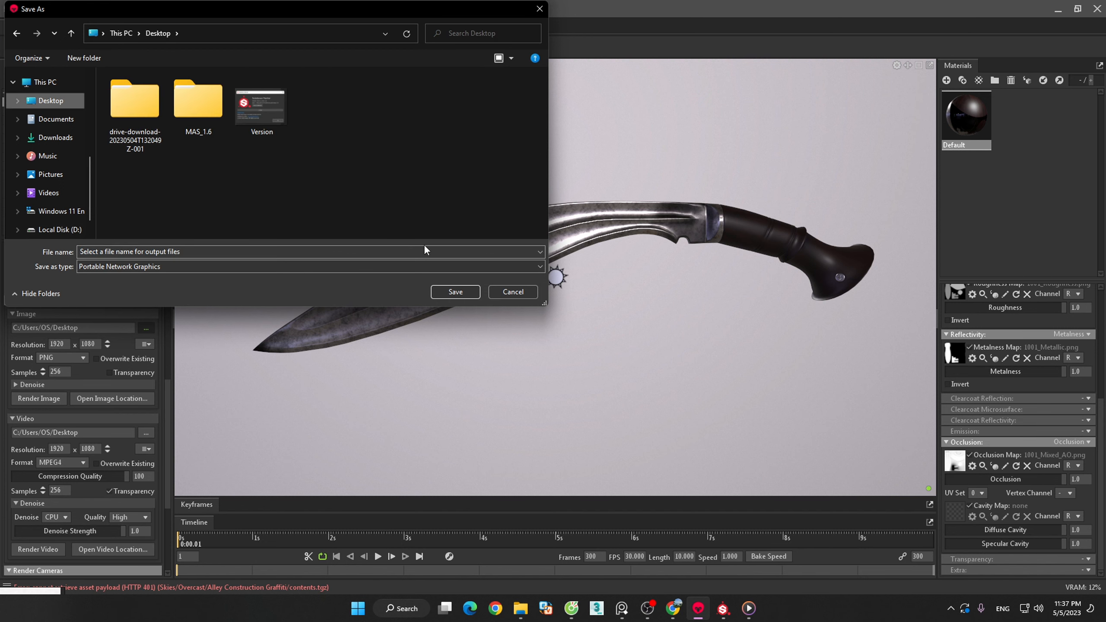
left_click(448, 292)
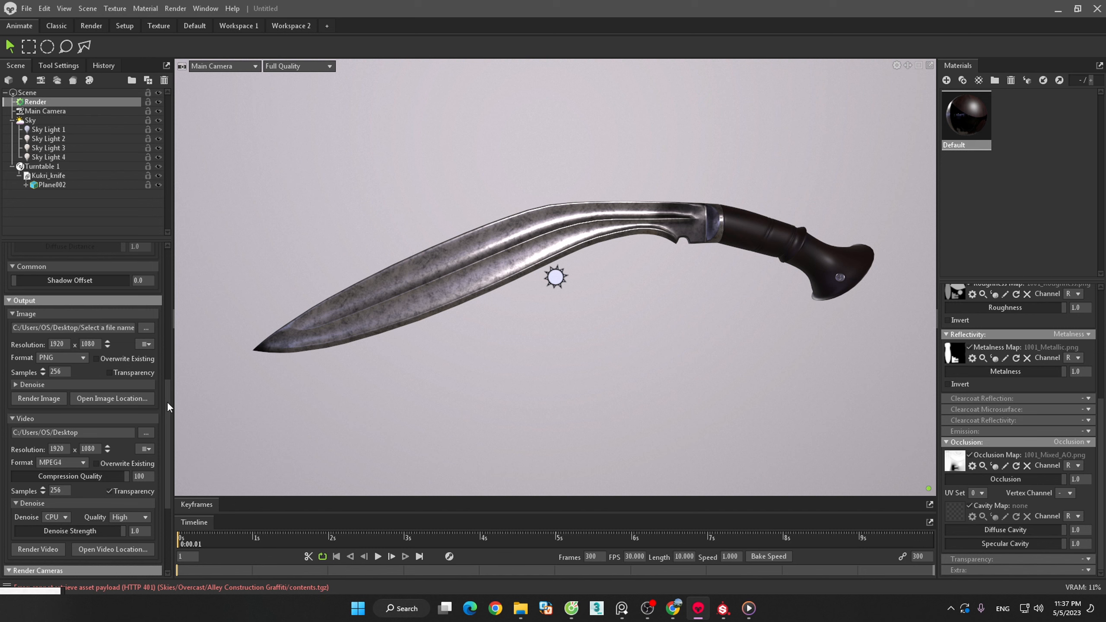
- Render the turntable video and minimize the open windows to reach the desktop
left_click_drag(166, 401, 164, 476)
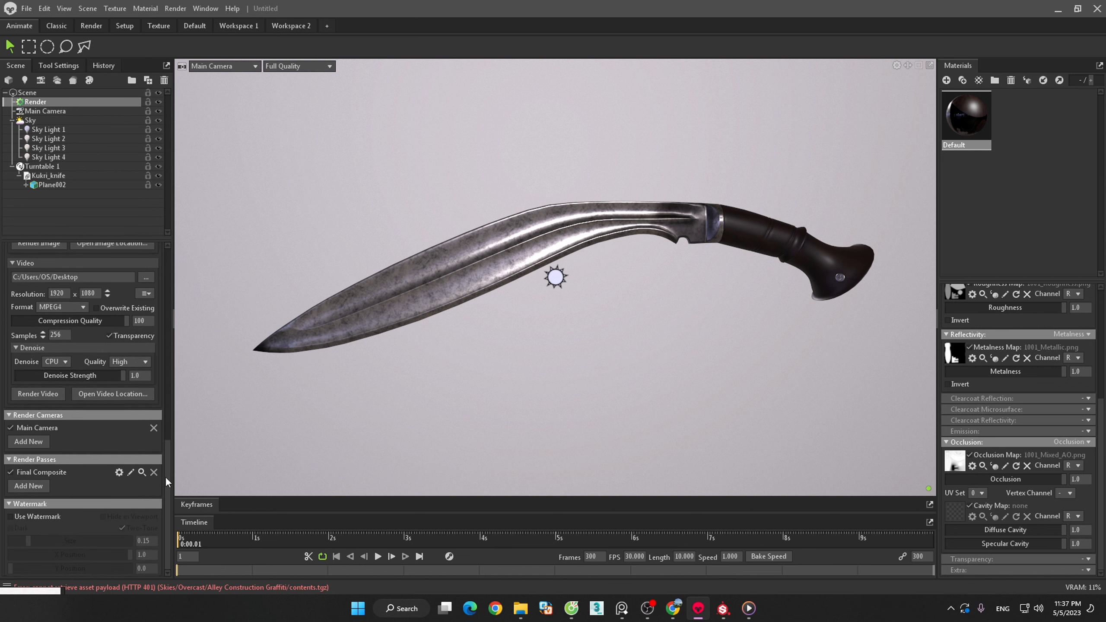
left_click(38, 394)
left_click(1058, 8)
left_click(1042, 10)
left_click(1043, 10)
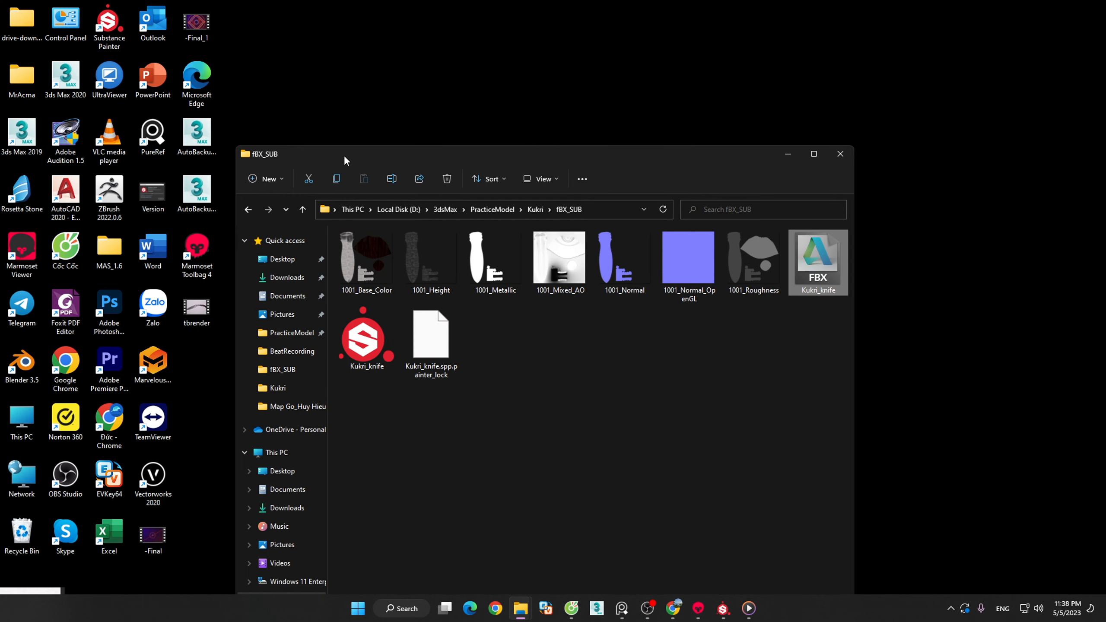
- Move the fBX_SUB folder window aside and play the rendered tbrender video from the desktop in Media Player
left_click_drag(343, 156, 540, 139)
double_click(200, 308)
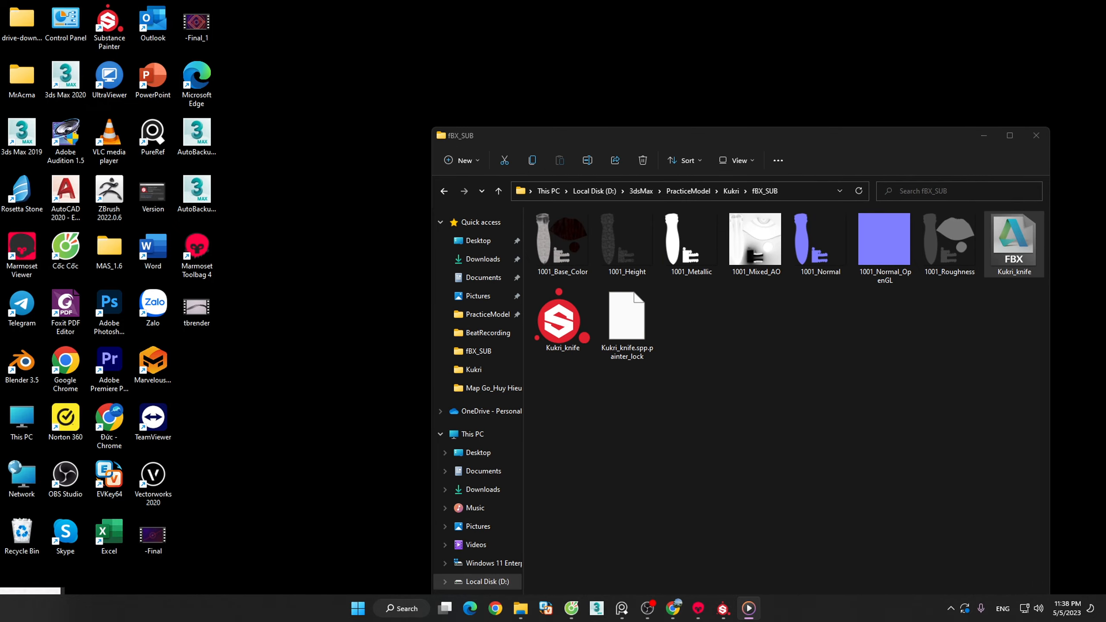
left_click_drag(773, 128, 166, 128)
left_click(333, 116)
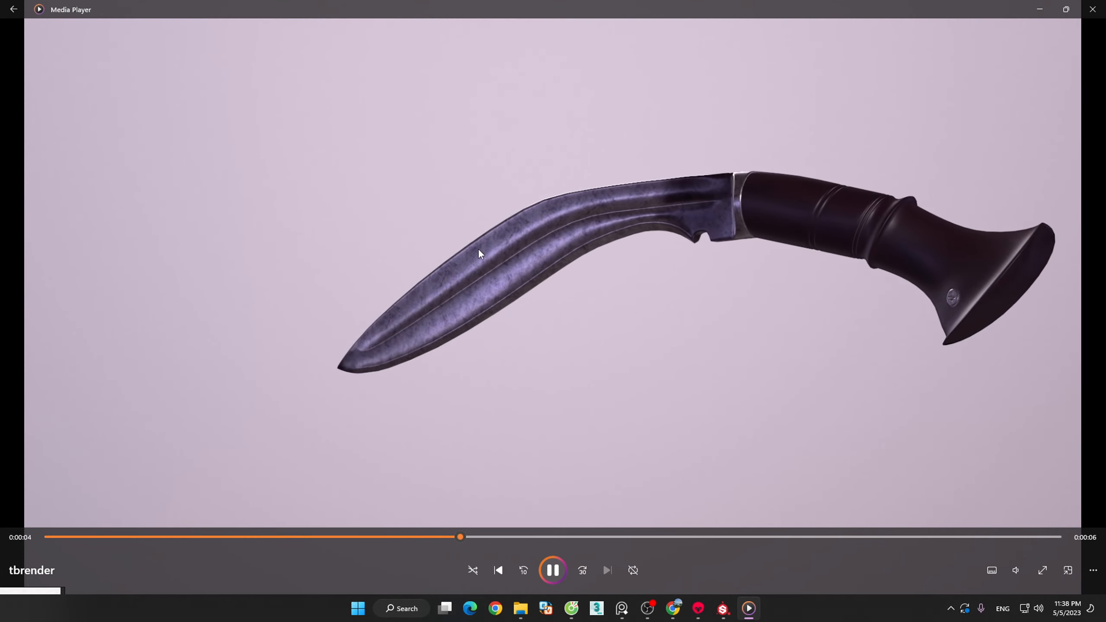